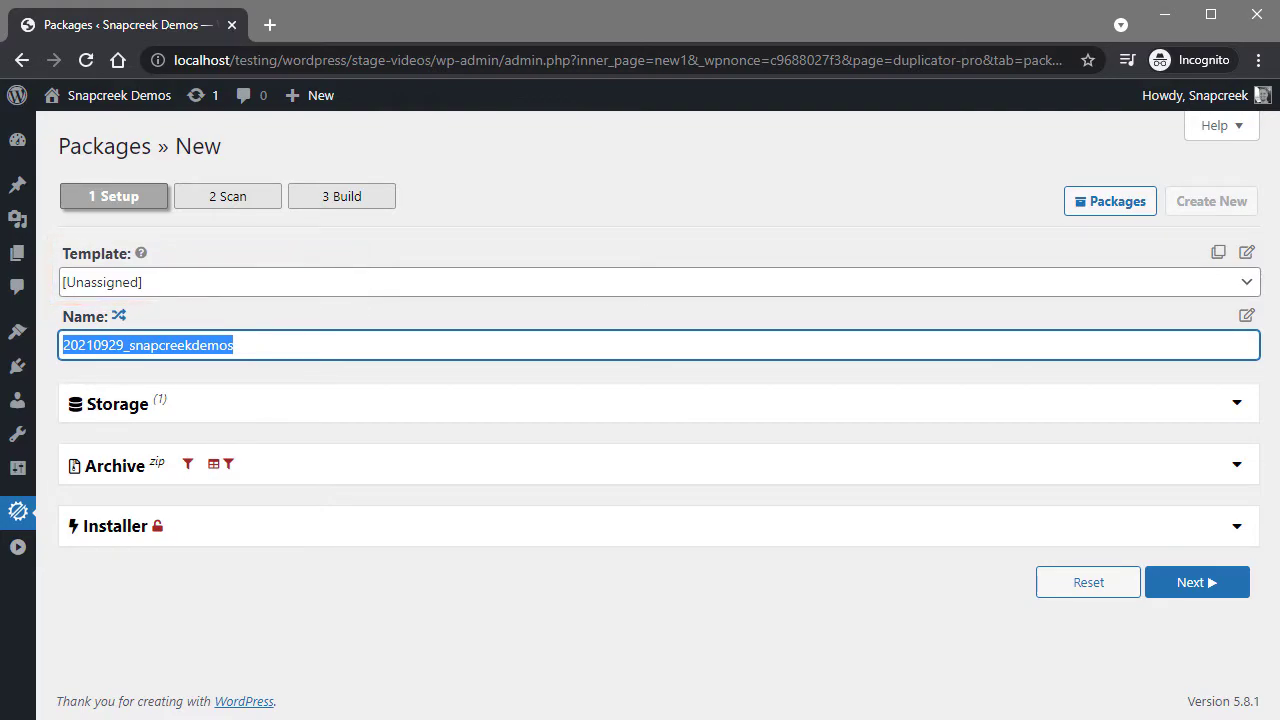
Name the package mypackage and review the available storage locations without changing the selection.
{"action": "type", "text": "mypackage"}
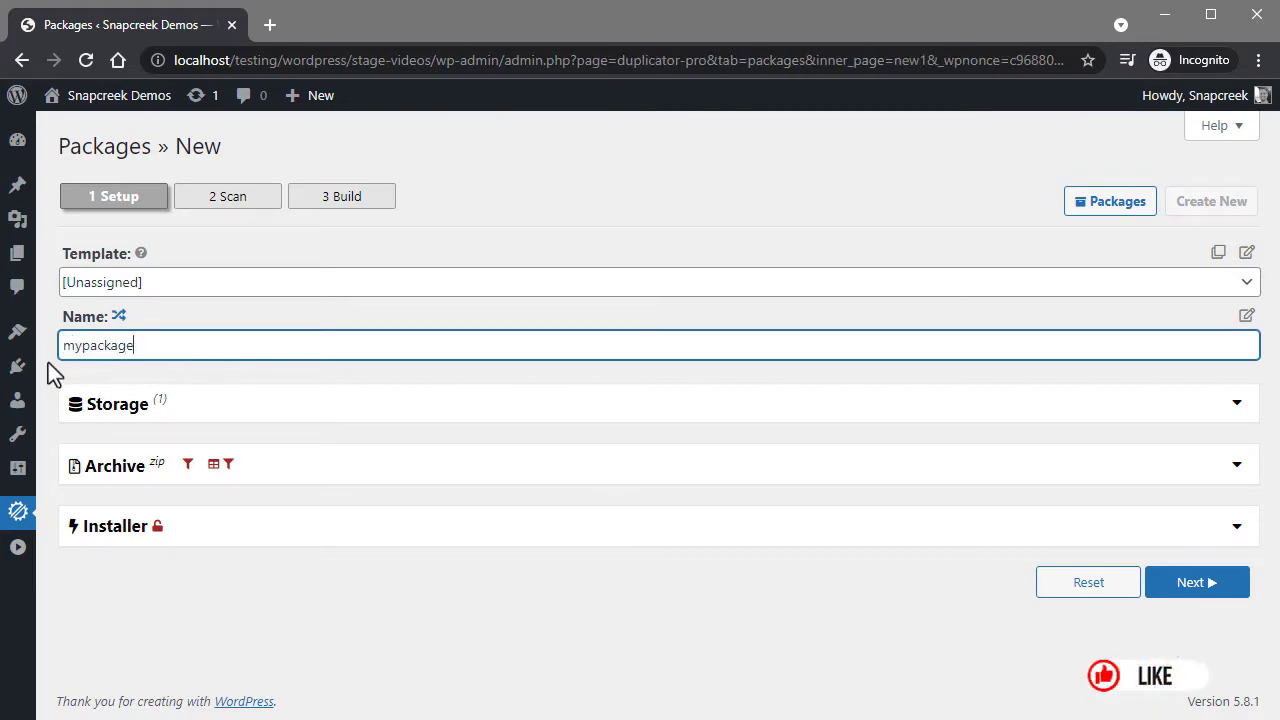
{"action": "left_click", "coordinate": [194, 412]}
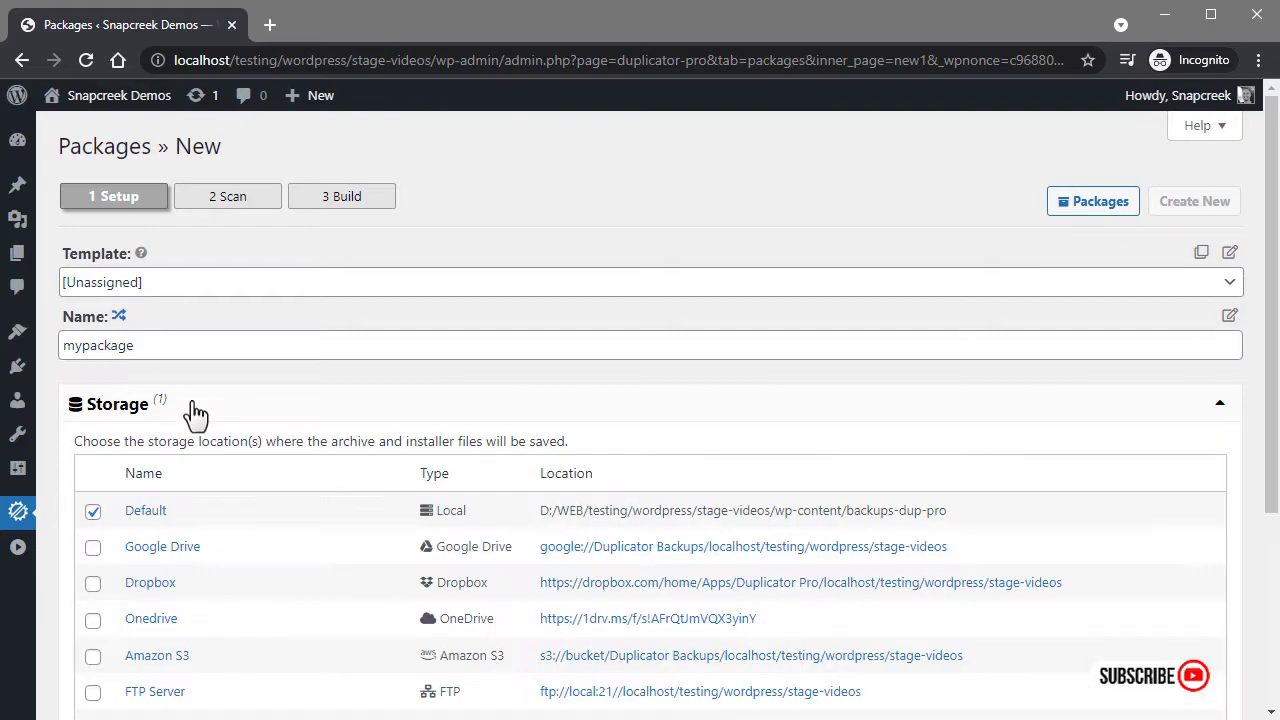
{"action": "scroll", "coordinate": [195, 412], "scroll_direction": "down", "scroll_amount": 1}
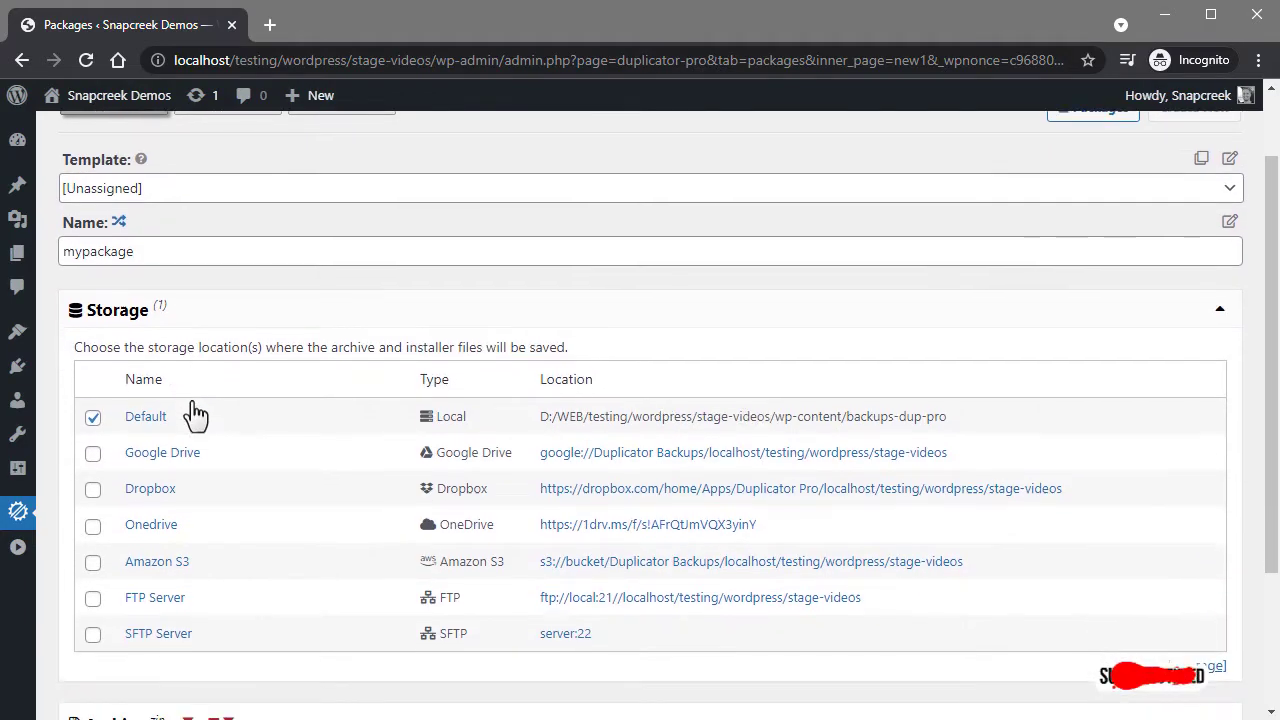
{"action": "left_click", "coordinate": [194, 320]}
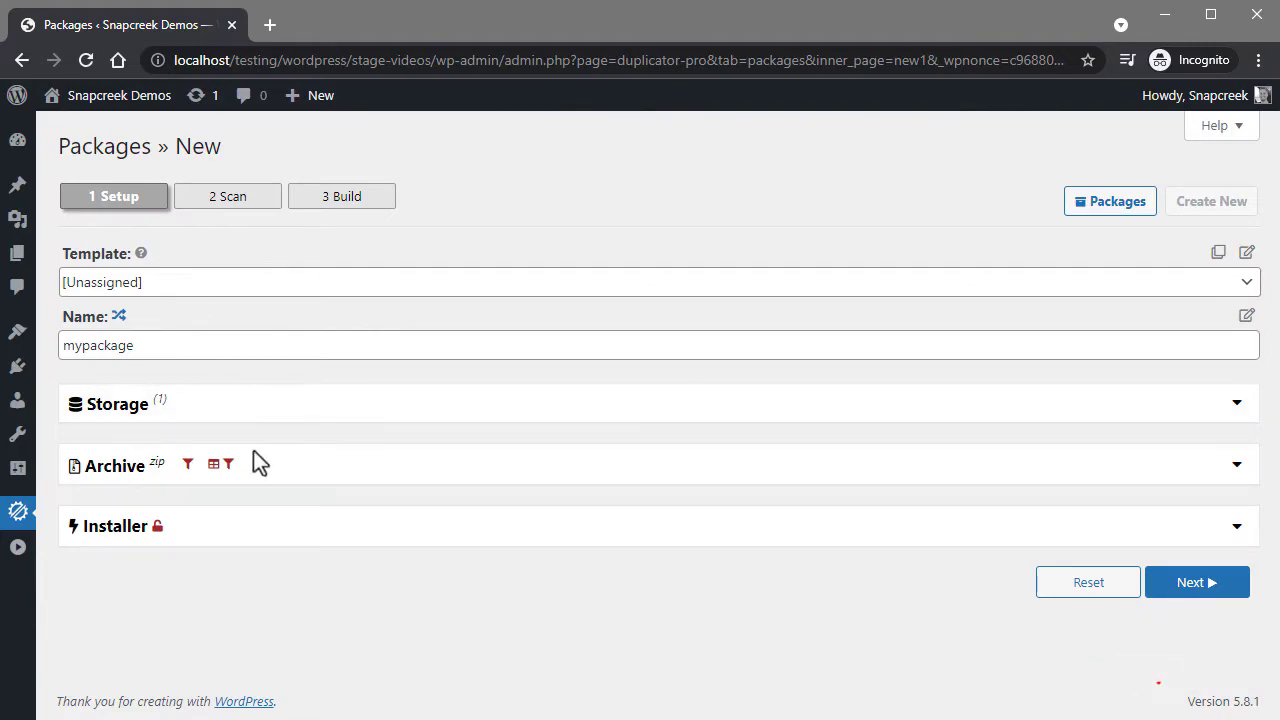
Add the cache folder to the archive's excluded folders, and clear that folder filter again.
{"action": "left_click", "coordinate": [266, 485]}
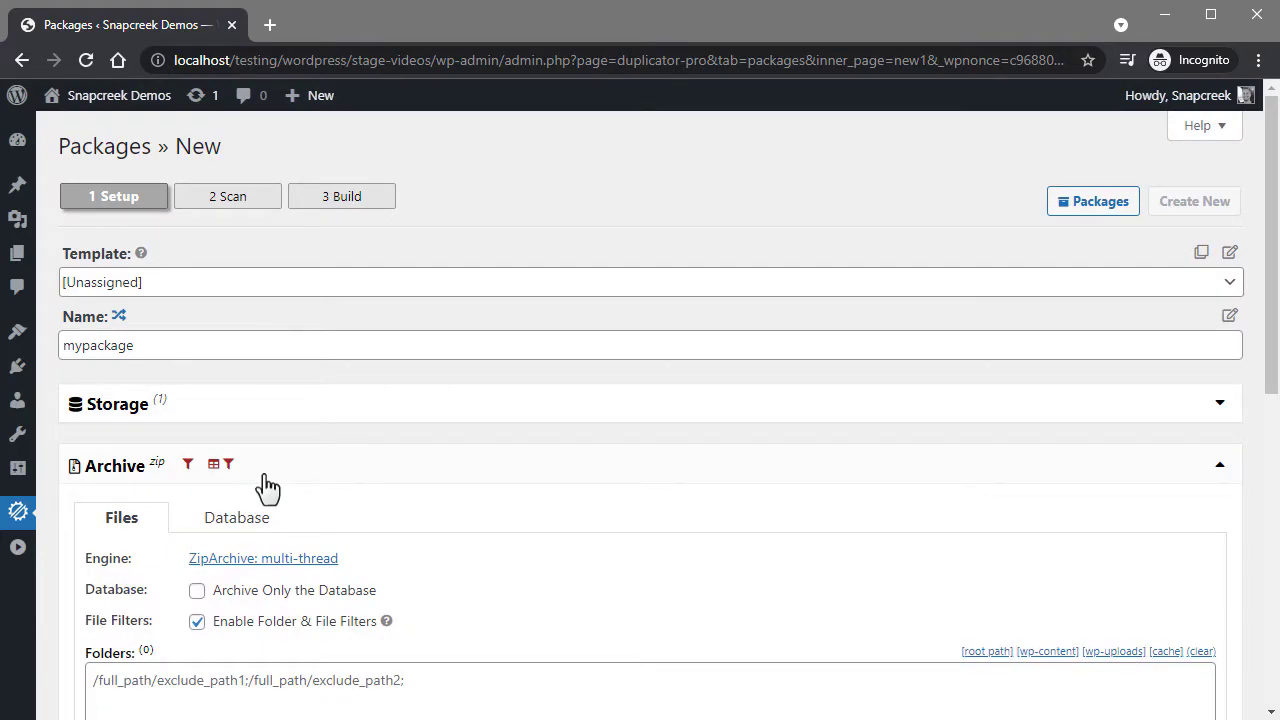
{"action": "scroll", "coordinate": [267, 487], "scroll_direction": "down", "scroll_amount": 3}
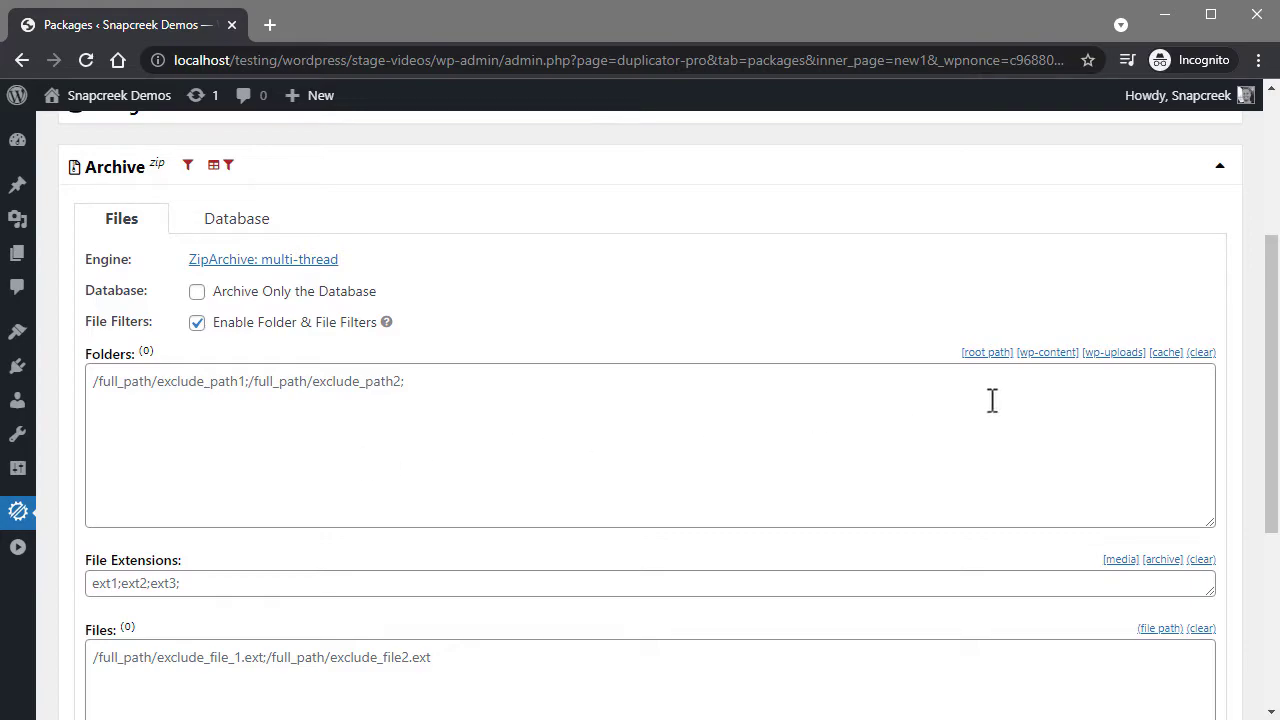
{"action": "left_click", "coordinate": [1165, 354]}
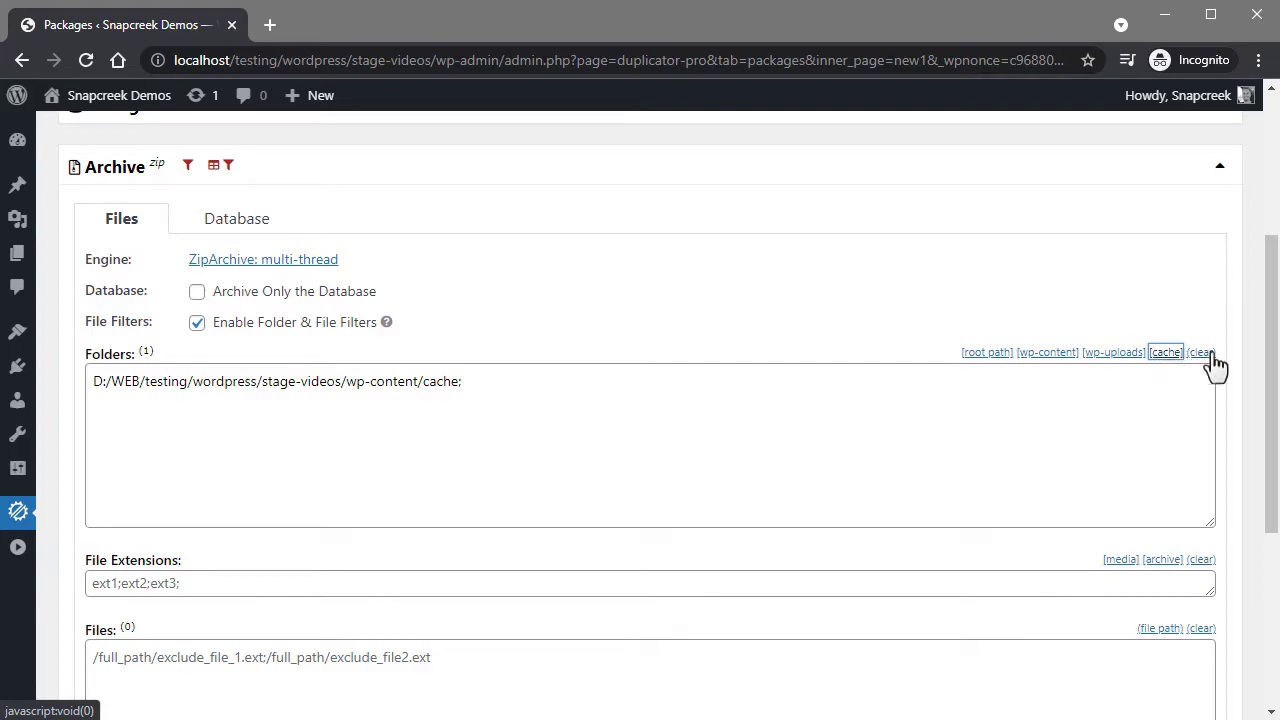
{"action": "left_click", "coordinate": [1201, 354]}
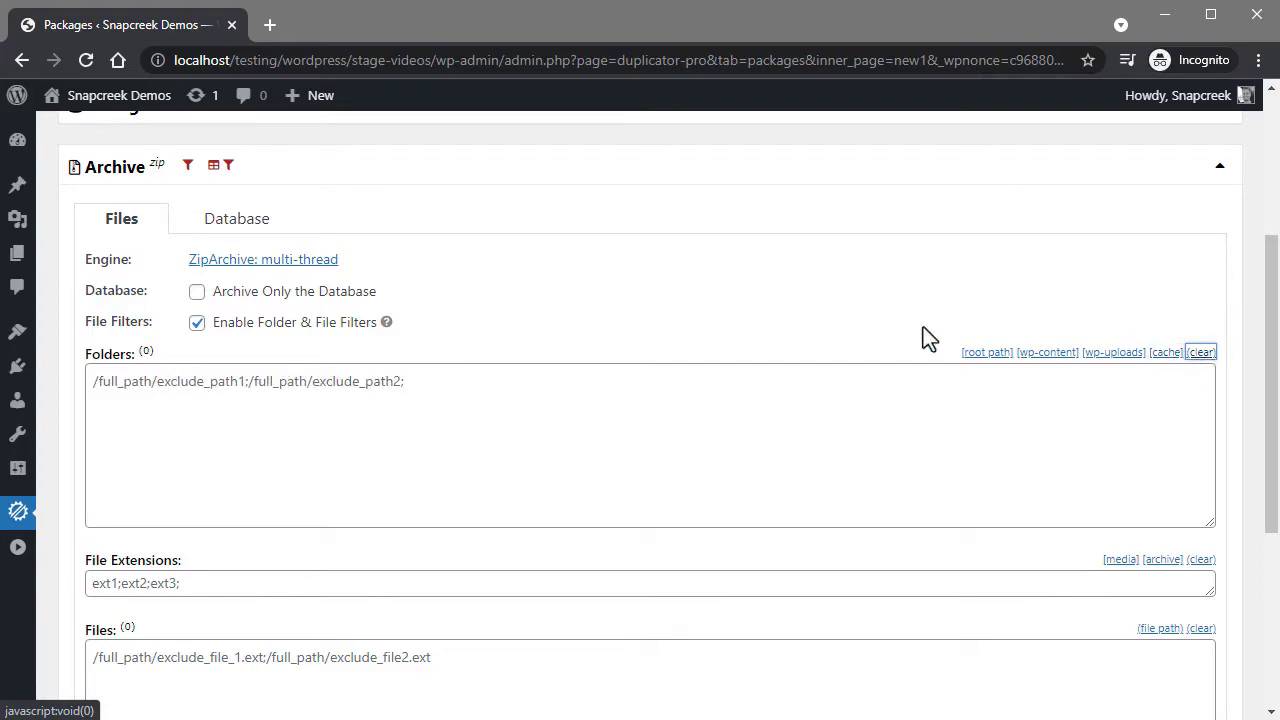
Exclude the wpplugs_duplicator_pro_entities table from the archive's database, and include it again.
{"action": "left_click", "coordinate": [243, 218]}
{"action": "left_click", "coordinate": [105, 382]}
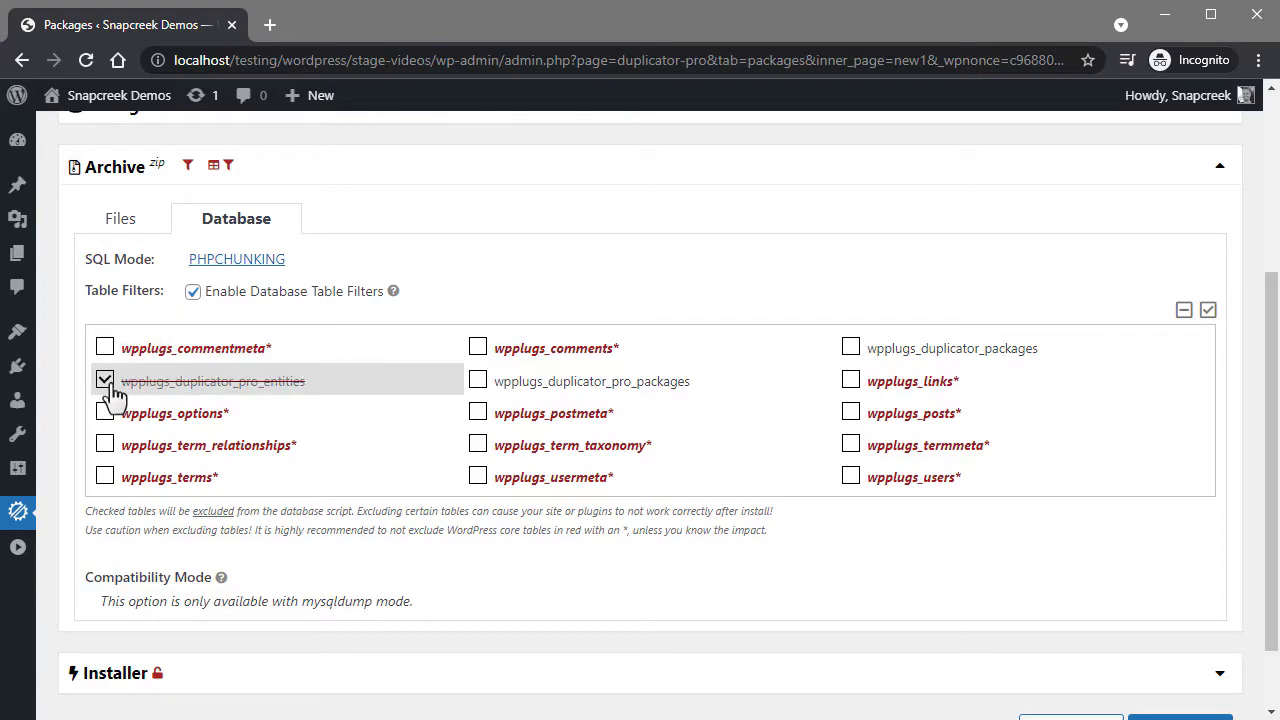
{"action": "left_click", "coordinate": [105, 382]}
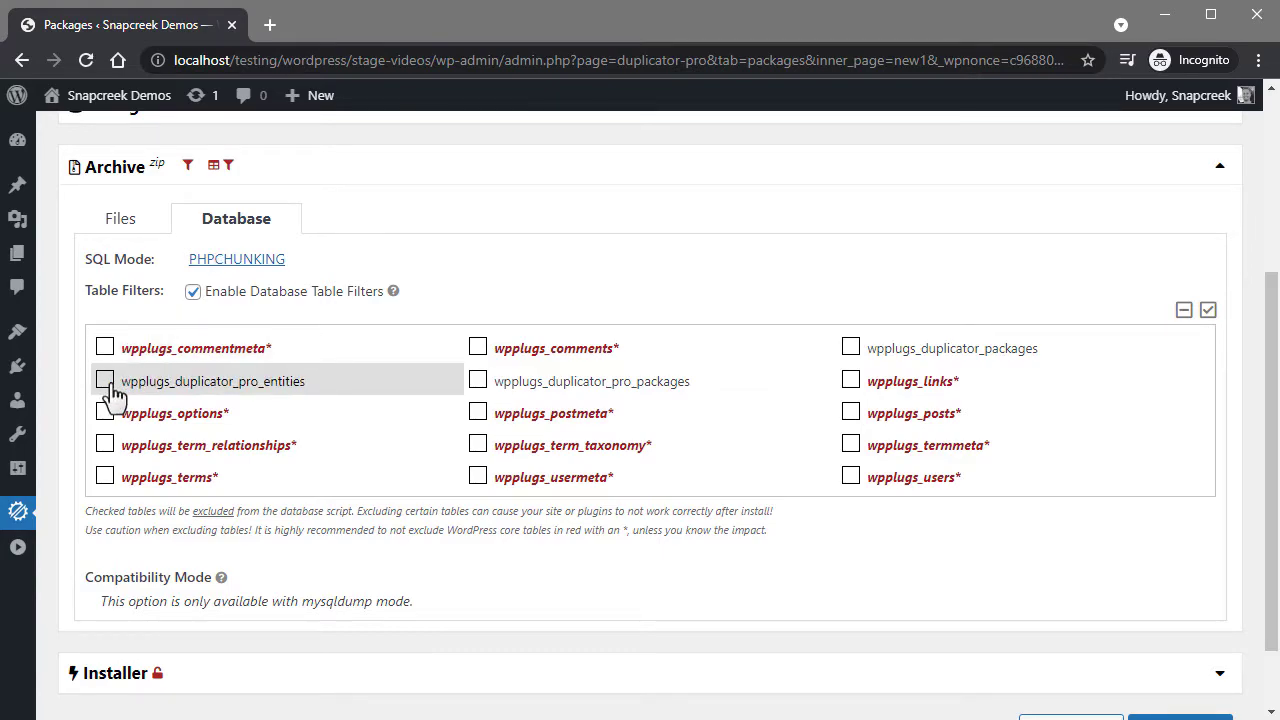
{"action": "left_click", "coordinate": [405, 175]}
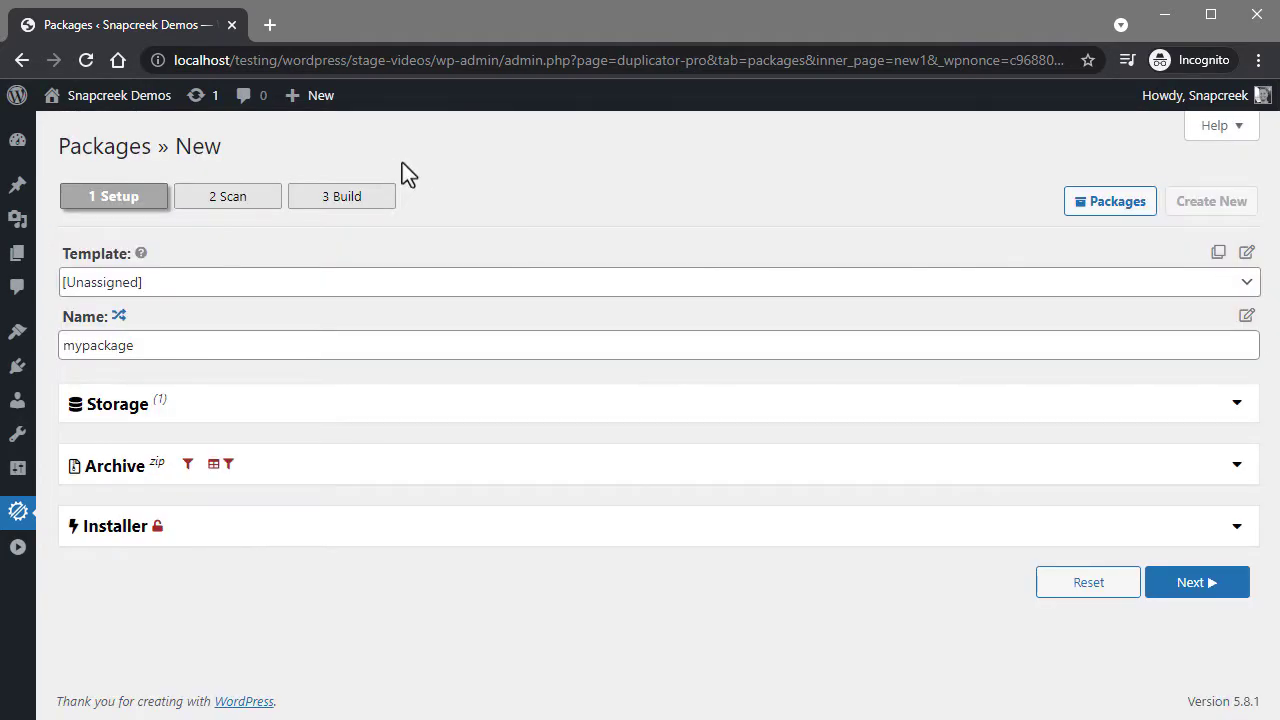
Review the installer's branding, password protection and MySQL server prefill options.
{"action": "left_click", "coordinate": [346, 534]}
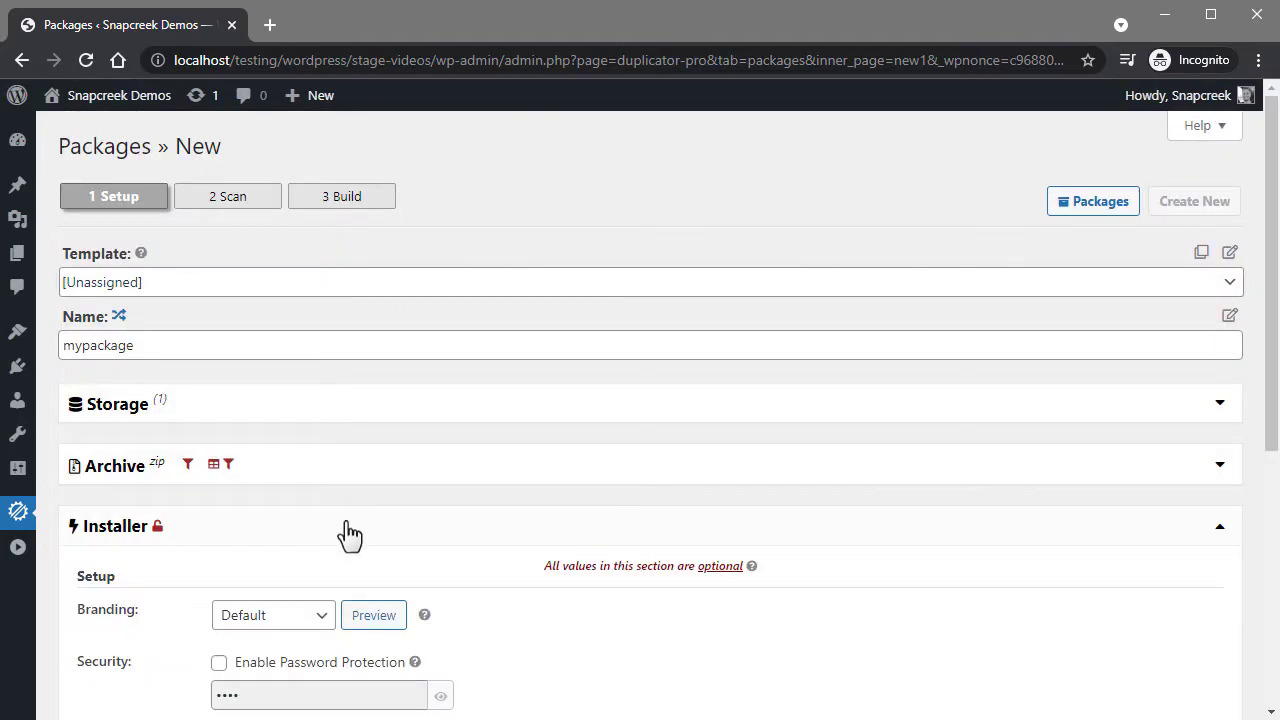
{"action": "scroll", "coordinate": [349, 535], "scroll_direction": "down", "scroll_amount": 2}
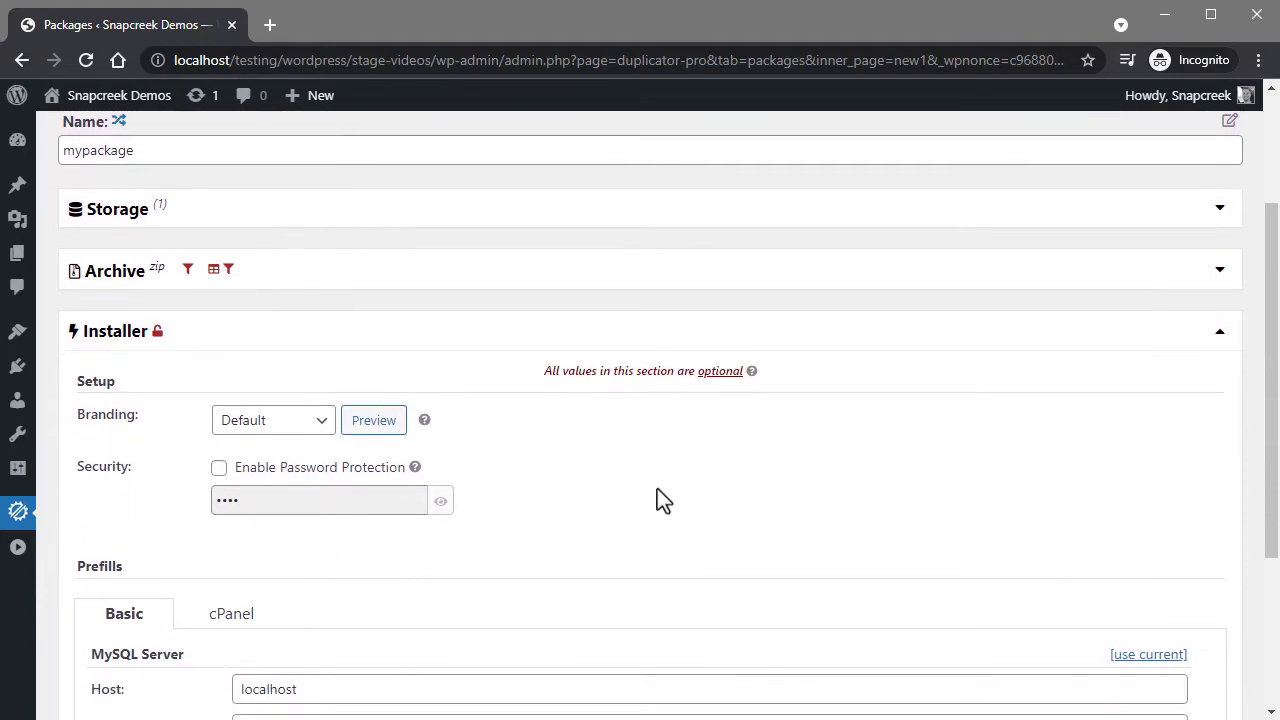
{"action": "scroll", "coordinate": [658, 491], "scroll_direction": "down", "scroll_amount": 1}
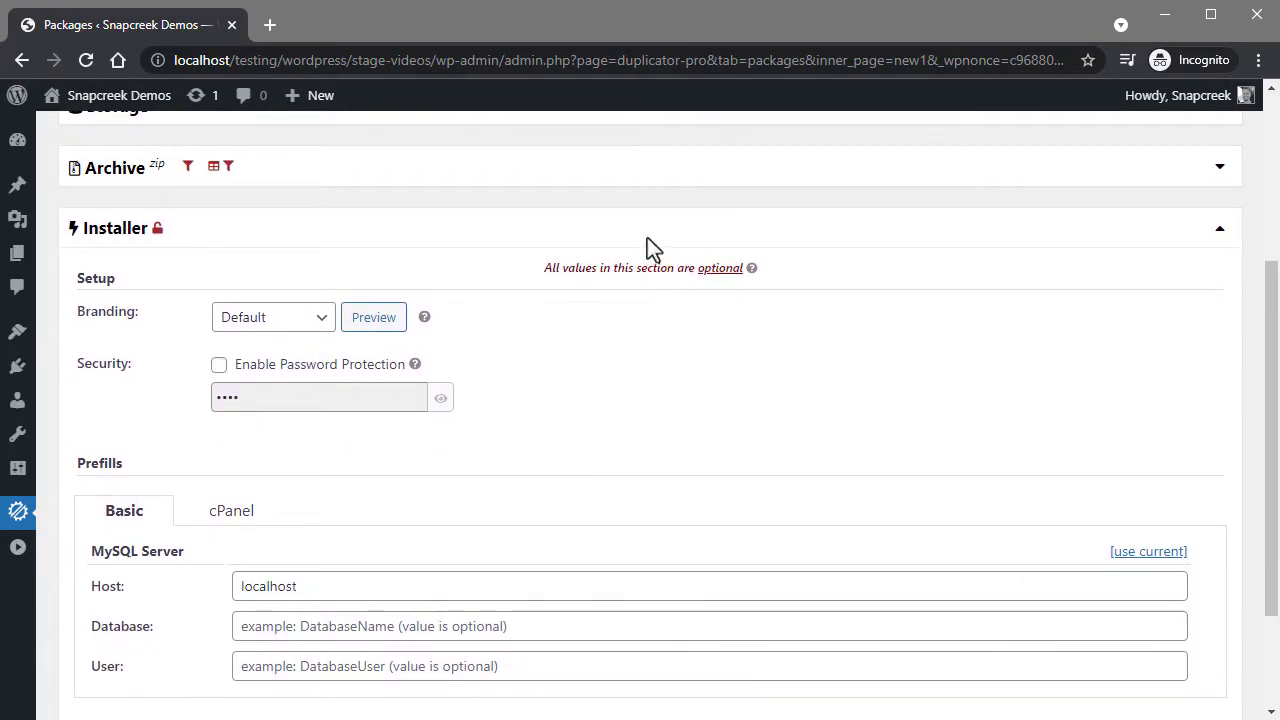
{"action": "left_click", "coordinate": [650, 248]}
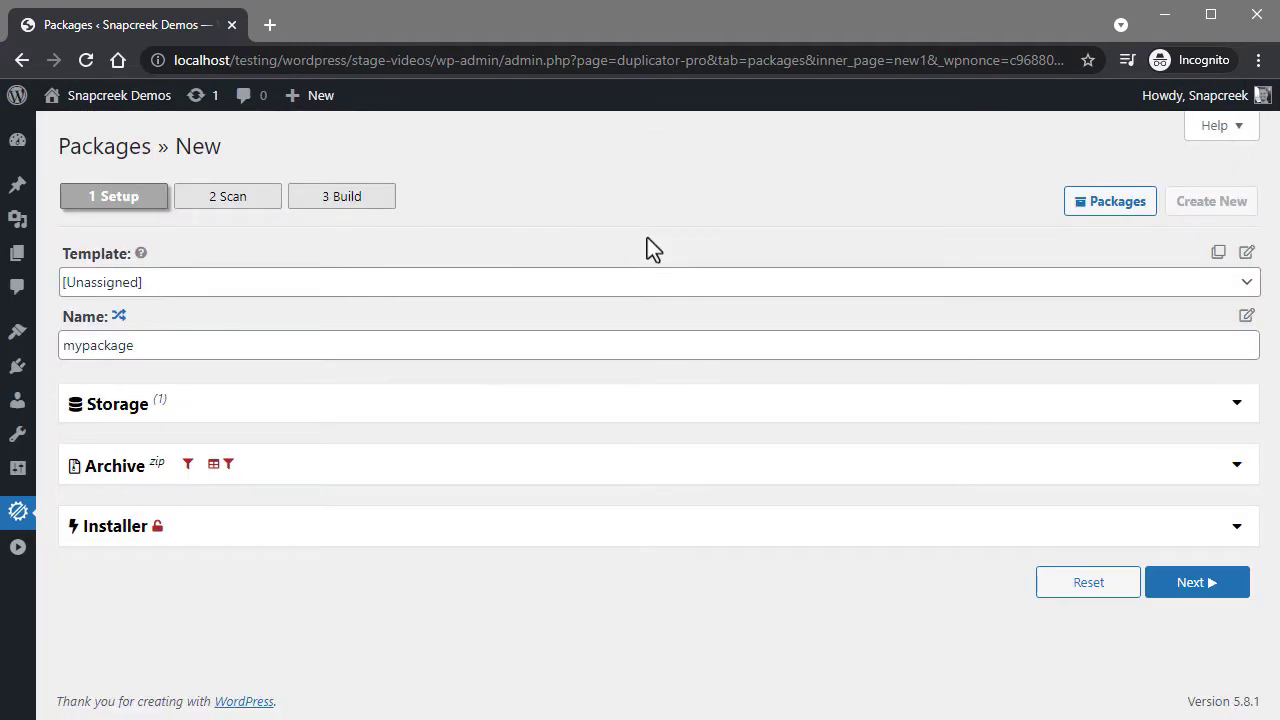
Run the package scan and review the setup, file and database checks.
{"action": "left_click", "coordinate": [1212, 595]}
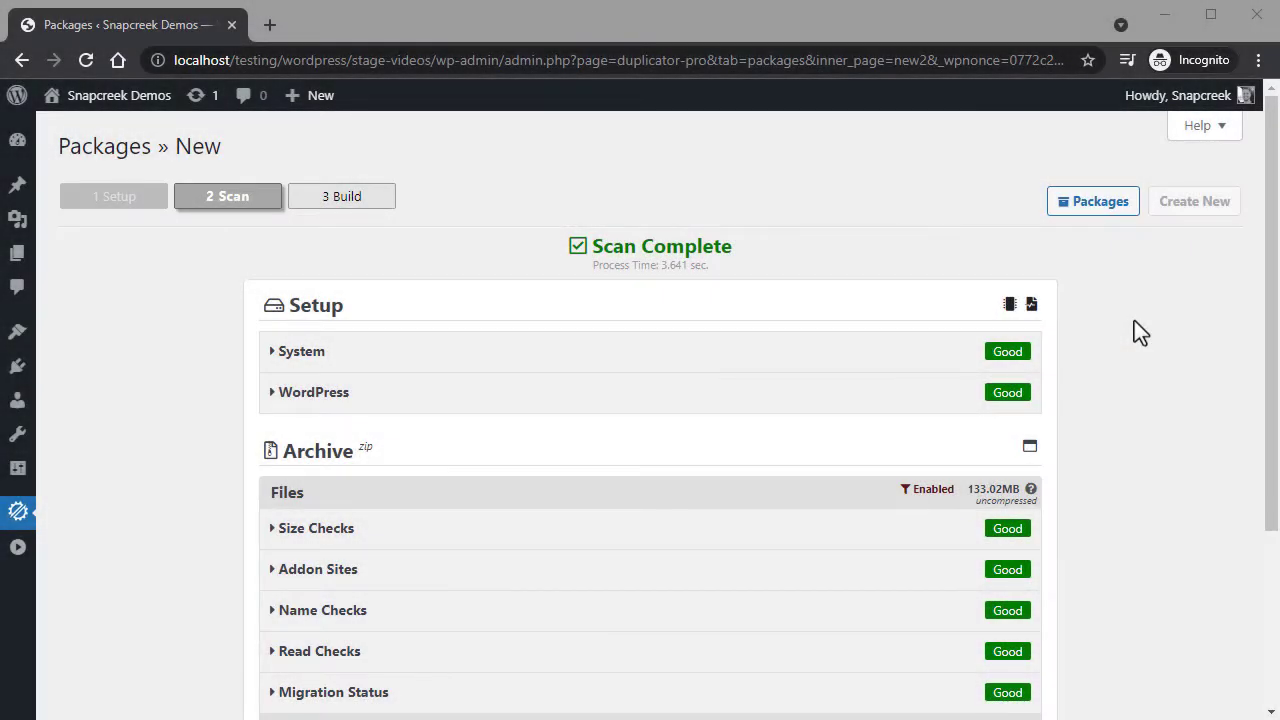
{"action": "scroll", "coordinate": [1118, 325], "scroll_direction": "down", "scroll_amount": 3}
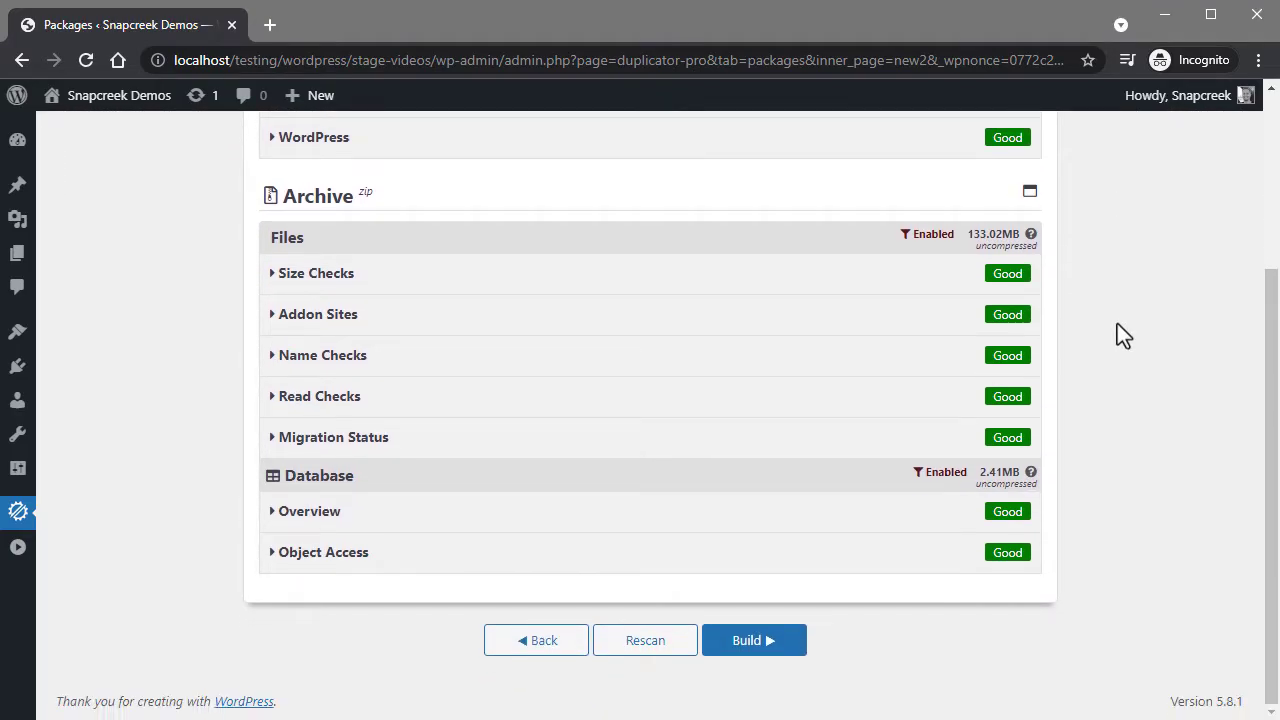
{"action": "scroll", "coordinate": [1117, 323], "scroll_direction": "up", "scroll_amount": 3}
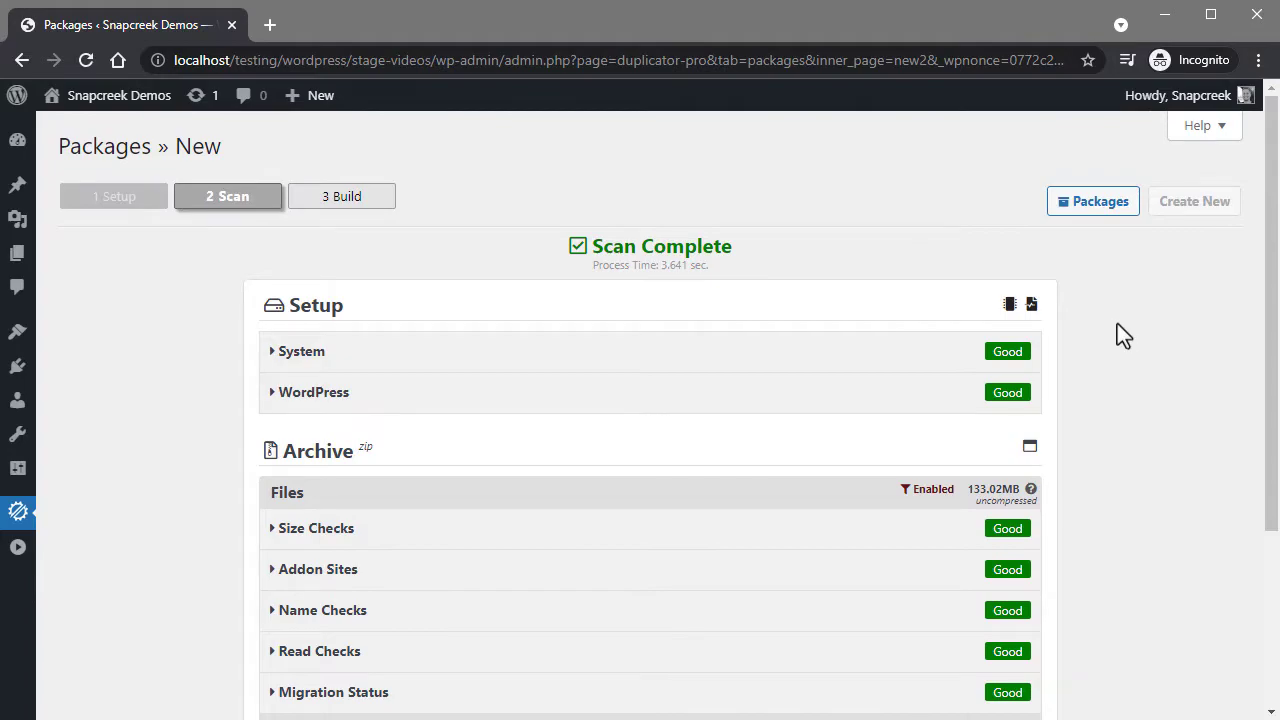
Mark open-book.jpg for exclusion in the size checks' quick filters, and unmark it again.
{"action": "left_click", "coordinate": [708, 530]}
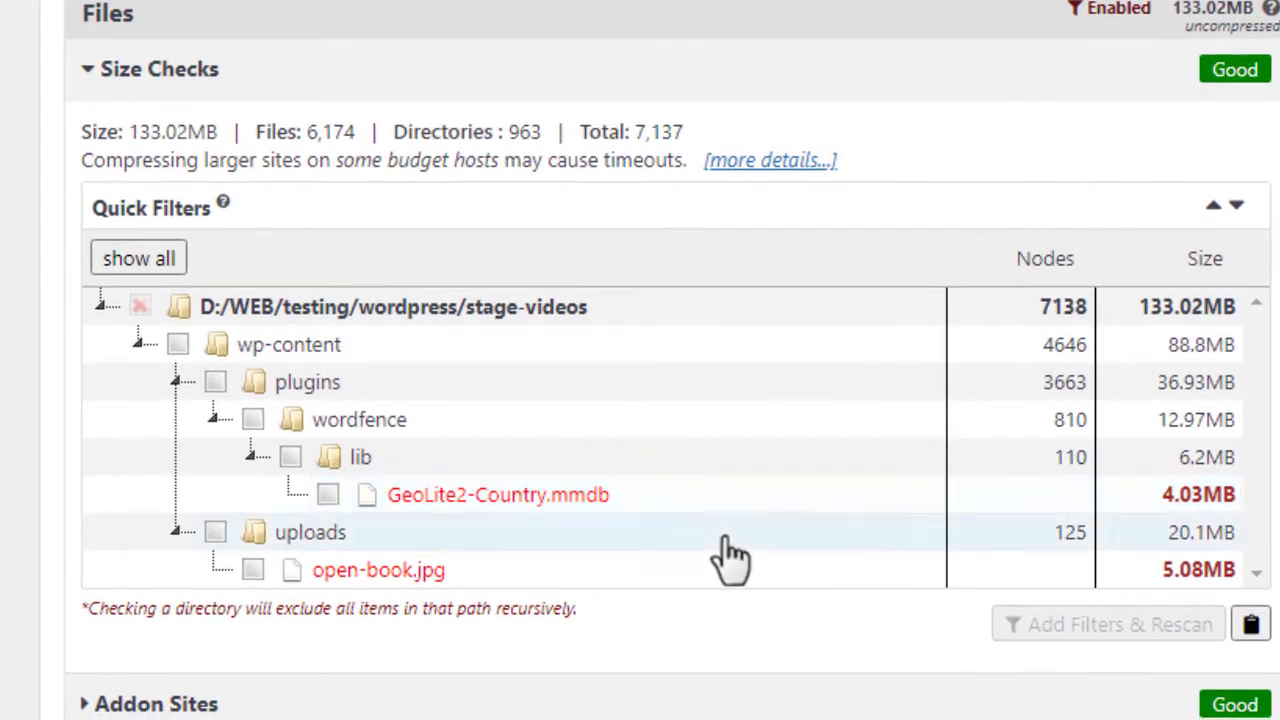
{"action": "left_click", "coordinate": [252, 569]}
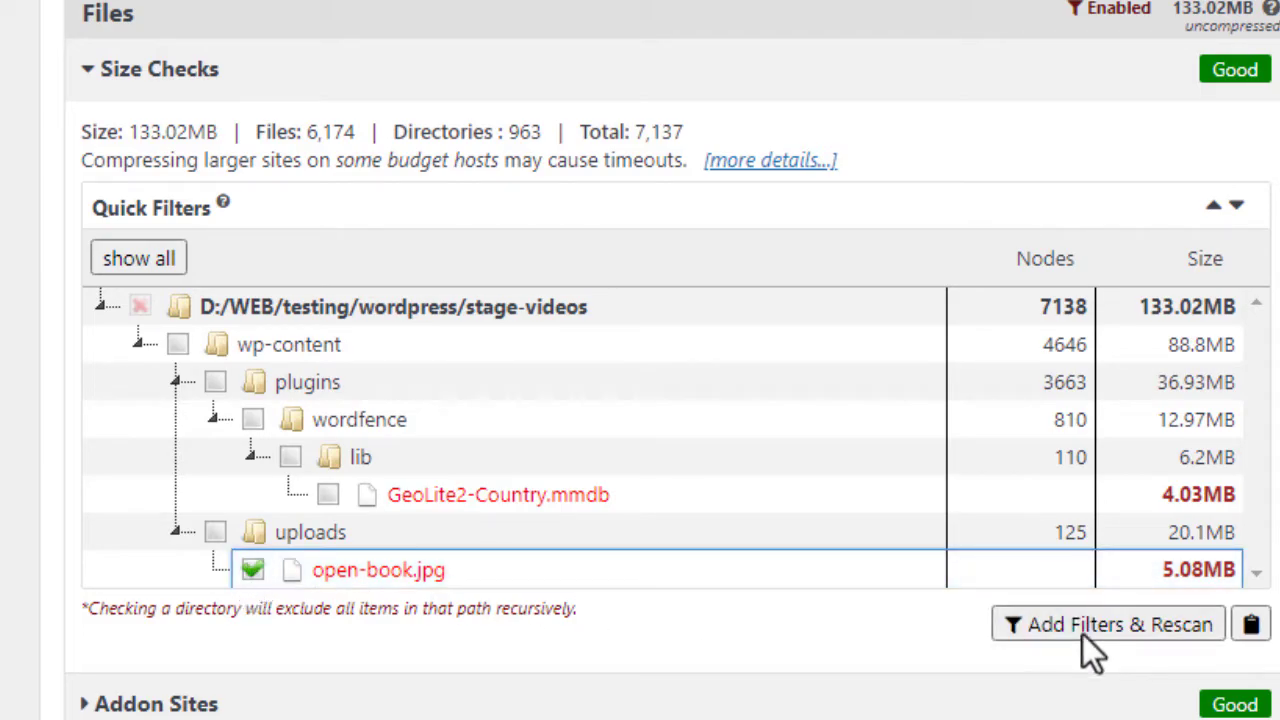
{"action": "left_click", "coordinate": [252, 569]}
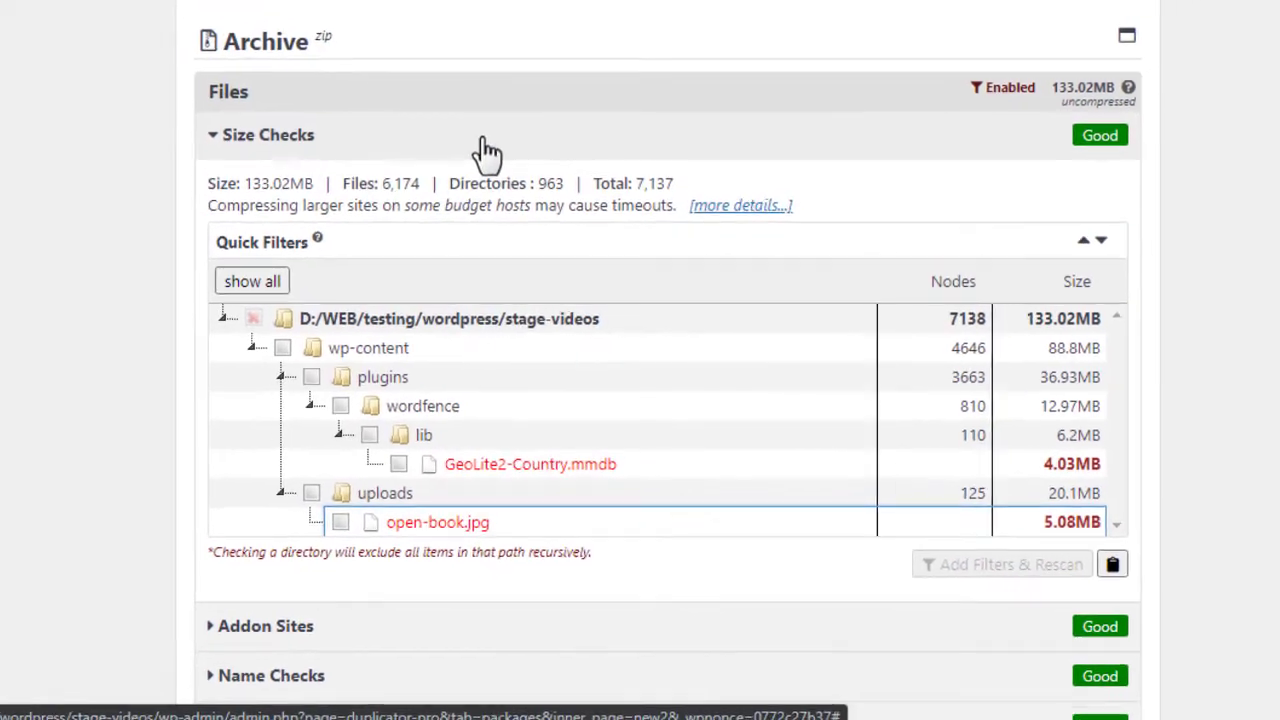
{"action": "left_click", "coordinate": [487, 148]}
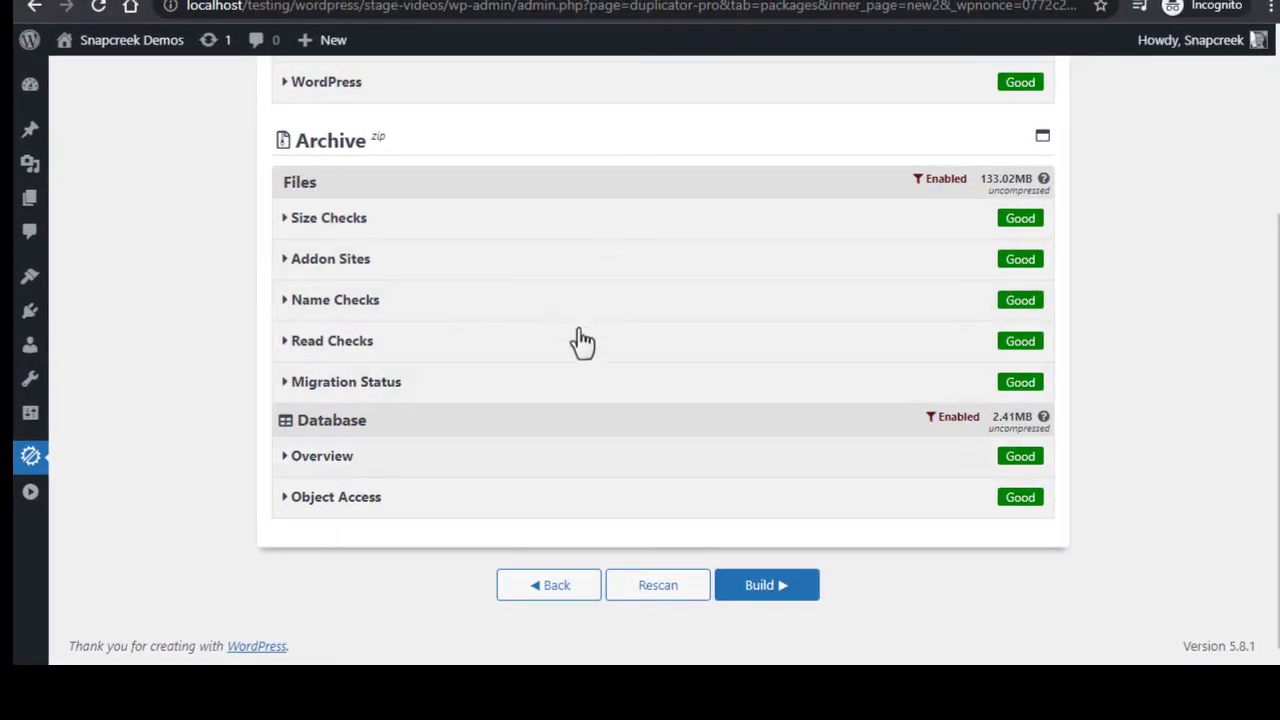
Build the package from the scanned site.
{"action": "left_click", "coordinate": [765, 586]}
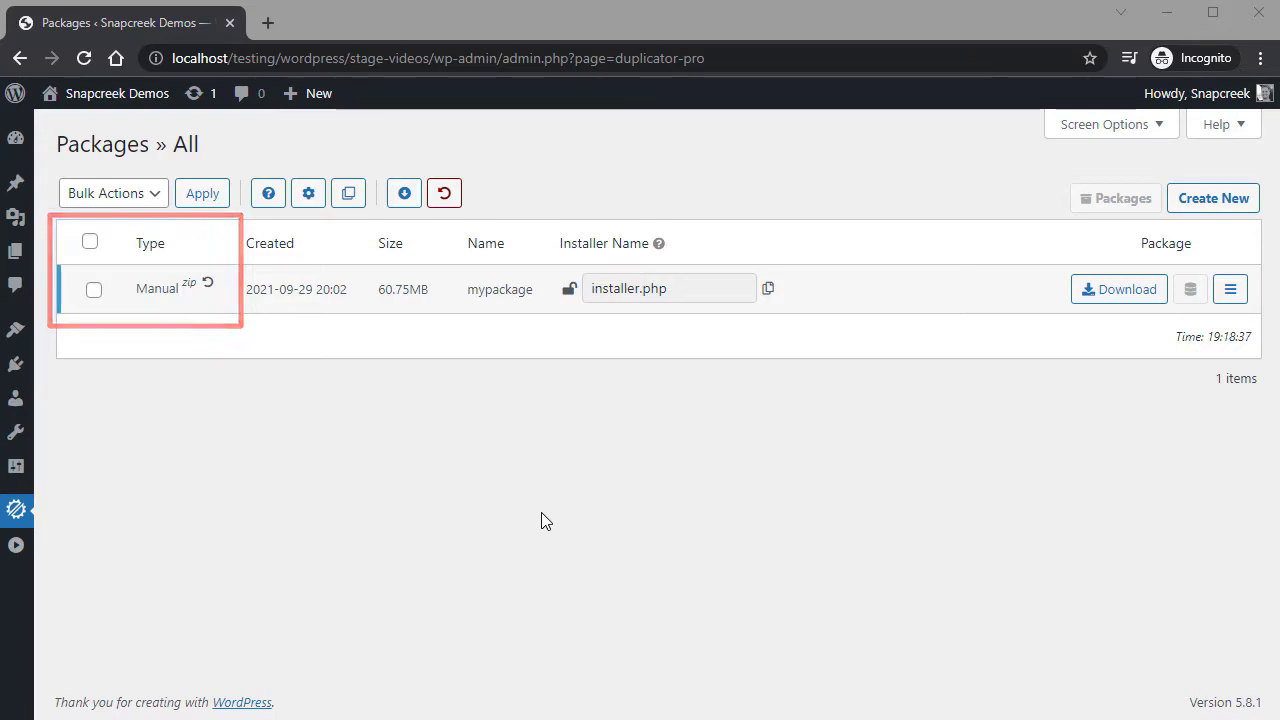
Examine the recovery option and the other actions offered for mypackage in the packages list.
{"action": "mouse_move", "coordinate": [213, 301]}
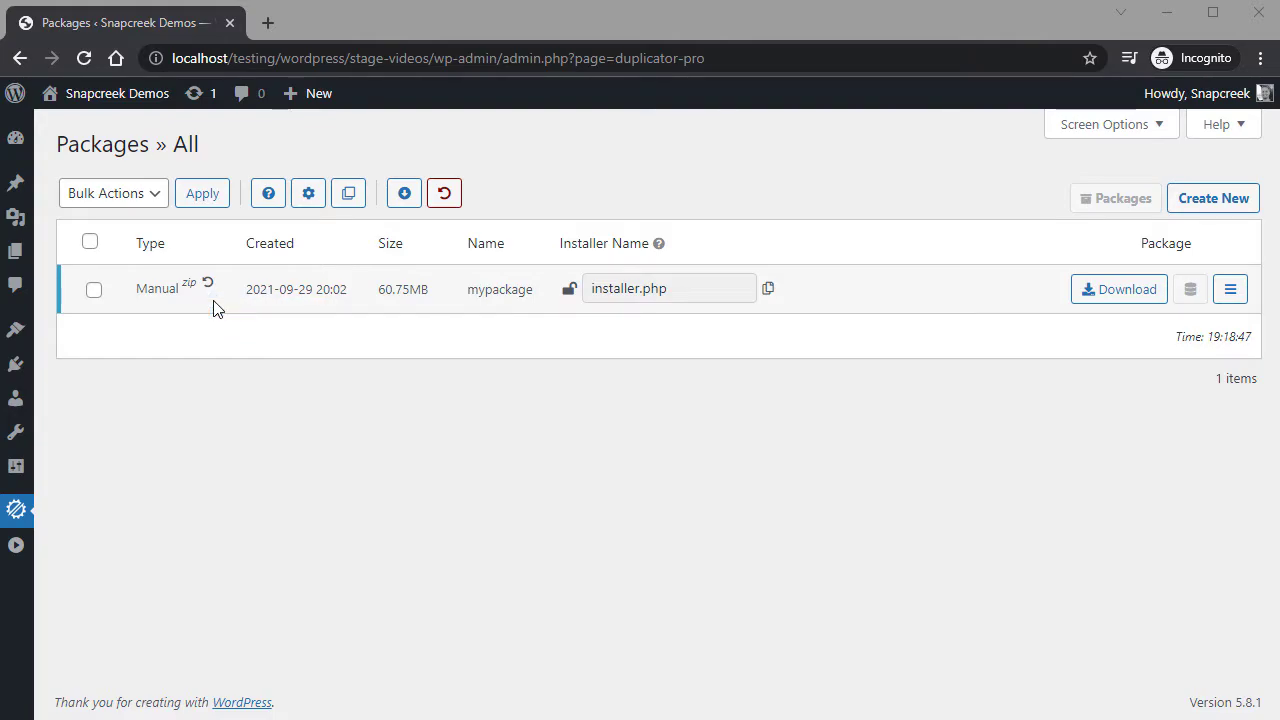
{"action": "left_click", "coordinate": [1230, 291]}
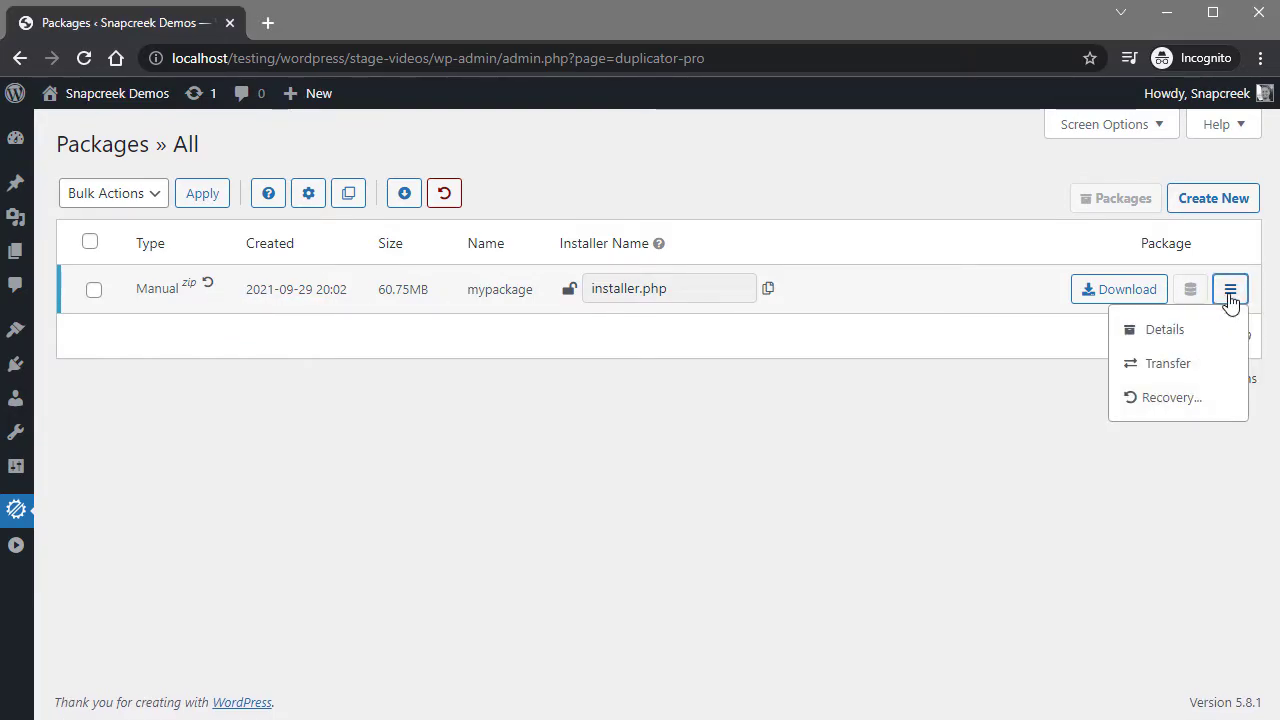
{"action": "left_click", "coordinate": [1177, 400]}
{"action": "left_click", "coordinate": [985, 387]}
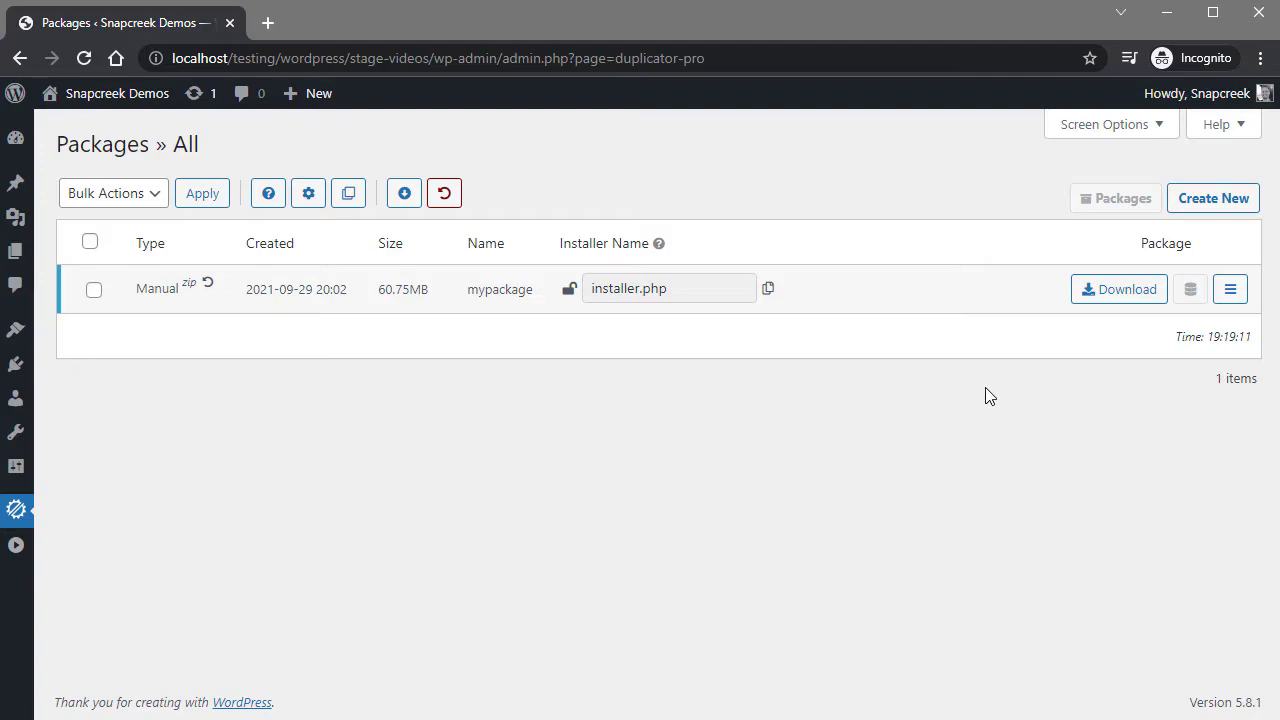
{"action": "left_click", "coordinate": [1234, 291]}
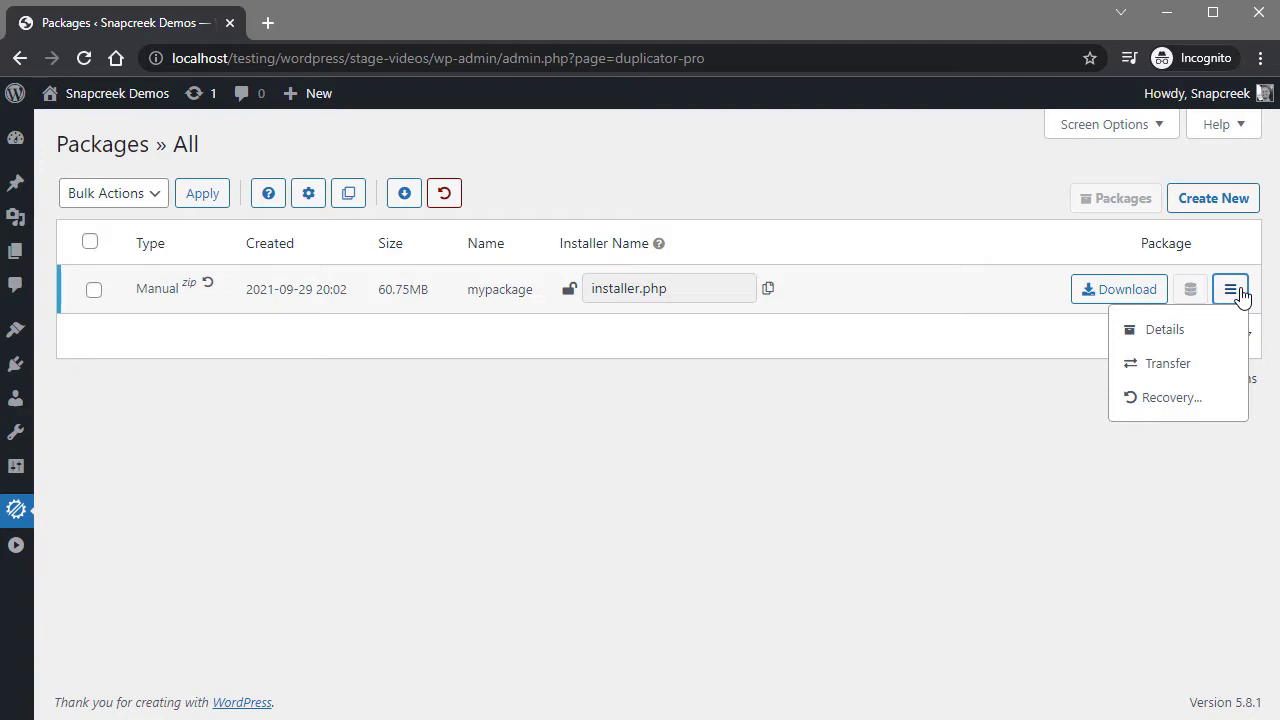
{"action": "left_click", "coordinate": [993, 463]}
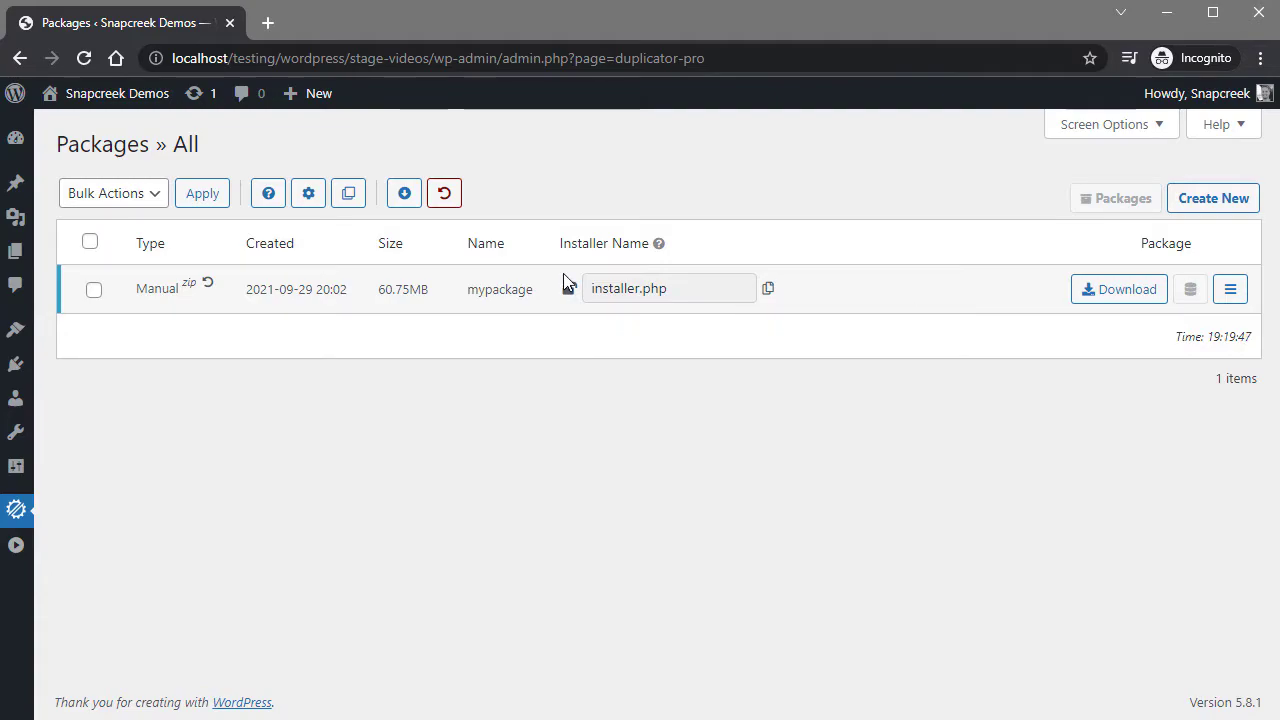
Set the installer's default save name to [name]_[hash]_[date]_installer.php and save the package settings.
{"action": "mouse_move", "coordinate": [566, 283]}
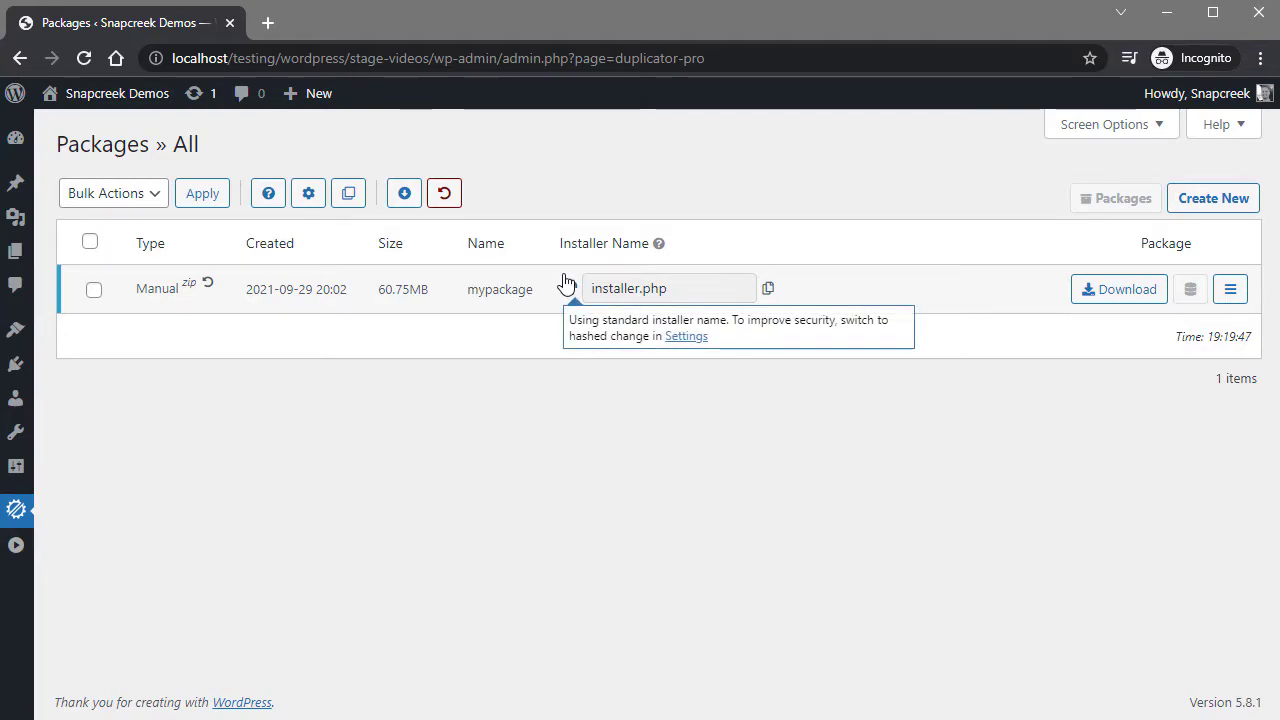
{"action": "left_click", "coordinate": [686, 340]}
{"action": "scroll", "coordinate": [706, 477], "scroll_direction": "down", "scroll_amount": 1}
{"action": "scroll", "coordinate": [706, 478], "scroll_direction": "down", "scroll_amount": 3}
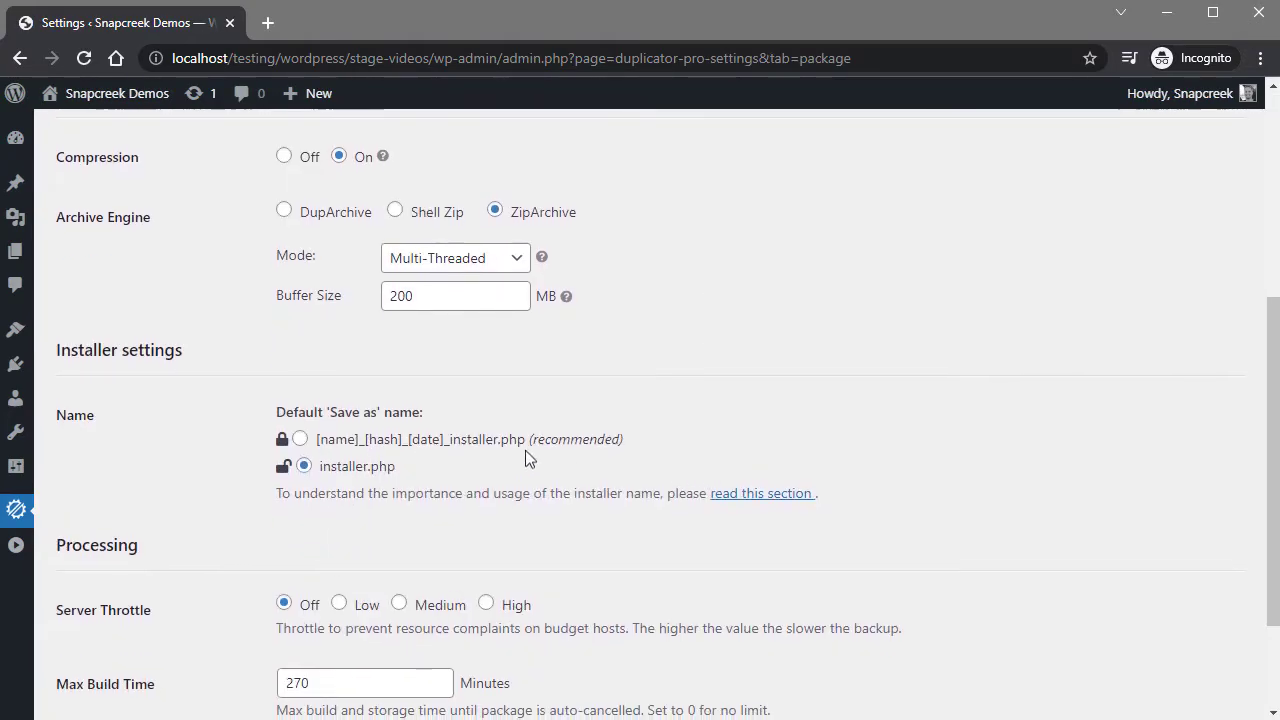
{"action": "left_click", "coordinate": [418, 447]}
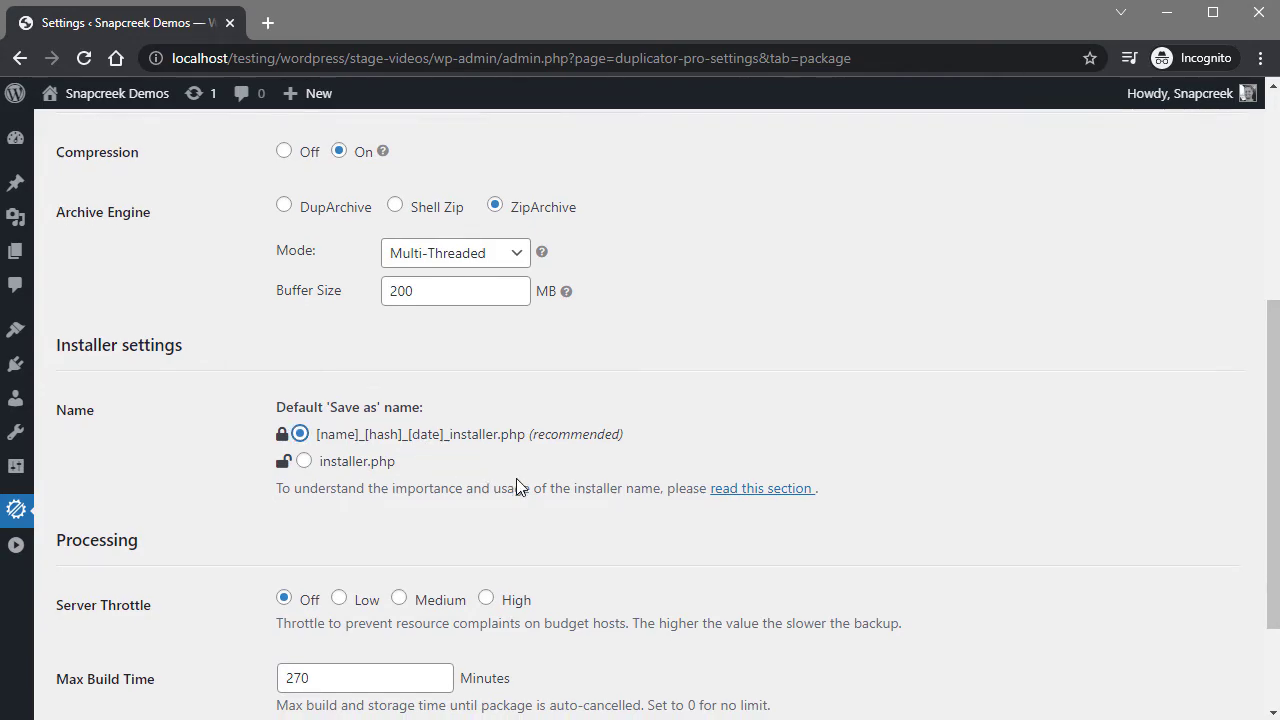
{"action": "scroll", "coordinate": [500, 490], "scroll_direction": "down", "scroll_amount": 2}
{"action": "left_click", "coordinate": [175, 617]}
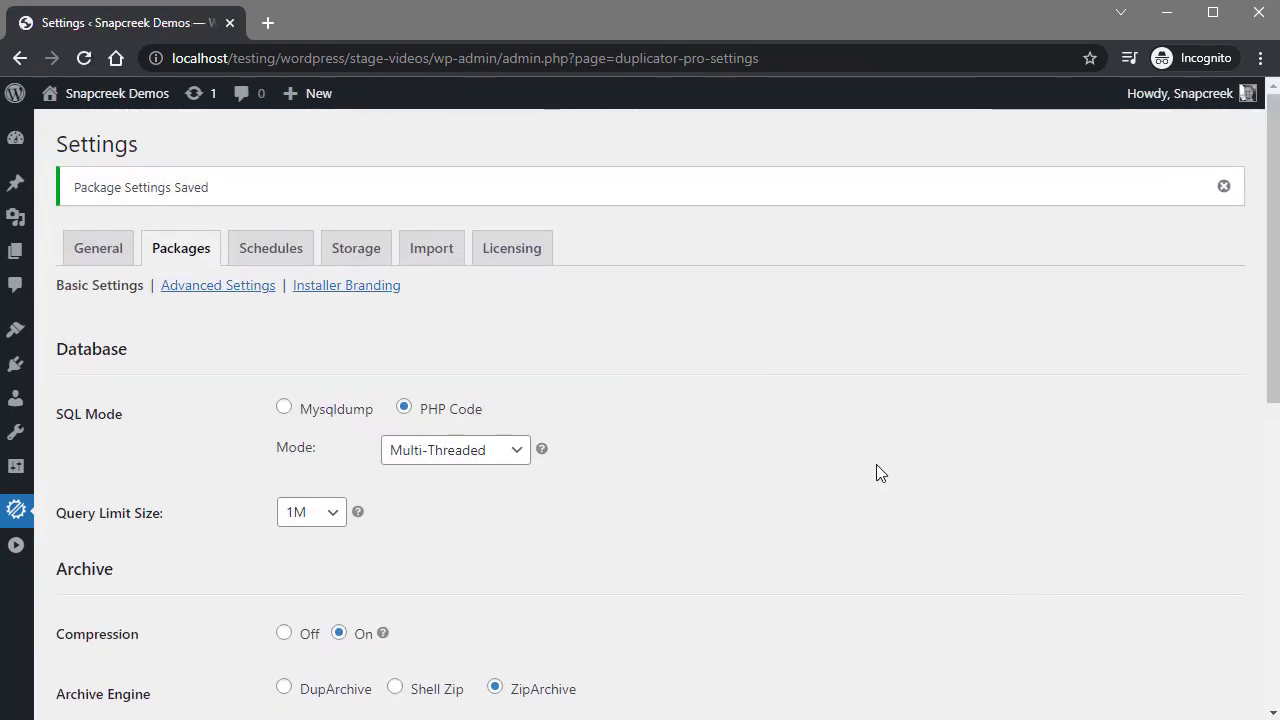
Return to the packages list and show the full installer file name of mypackage.
{"action": "mouse_move", "coordinate": [16, 510]}
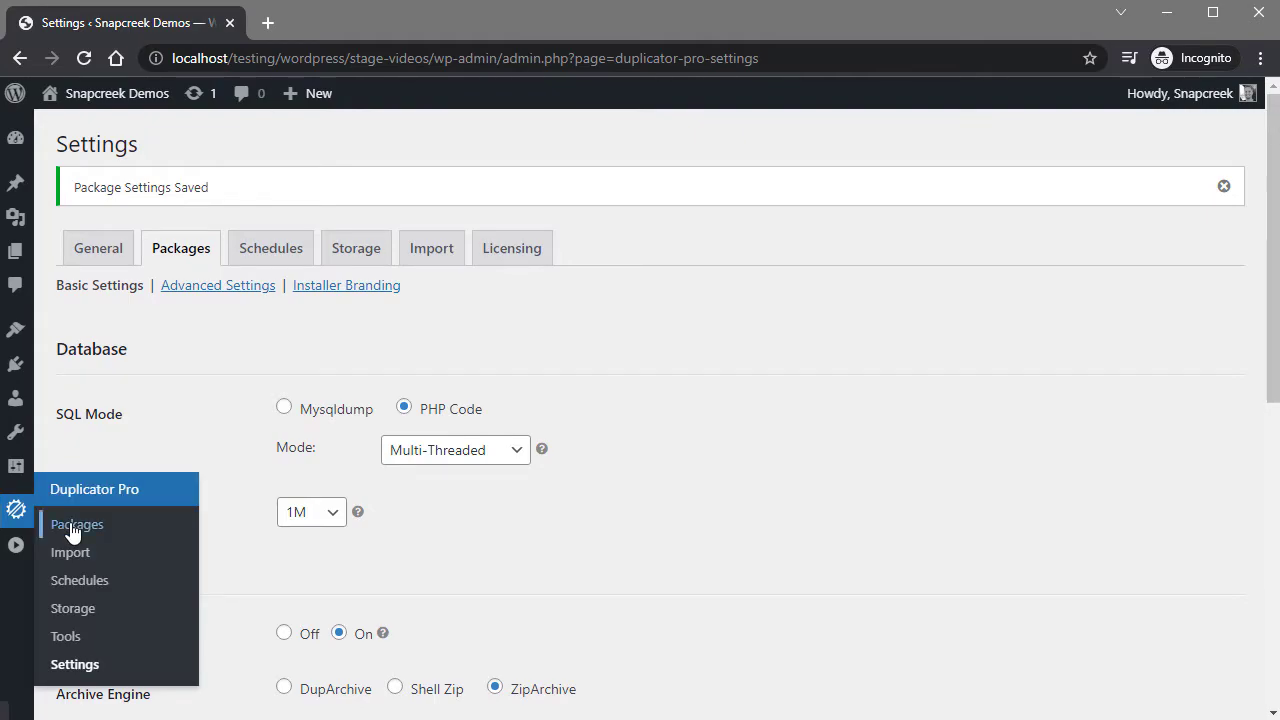
{"action": "left_click", "coordinate": [69, 527]}
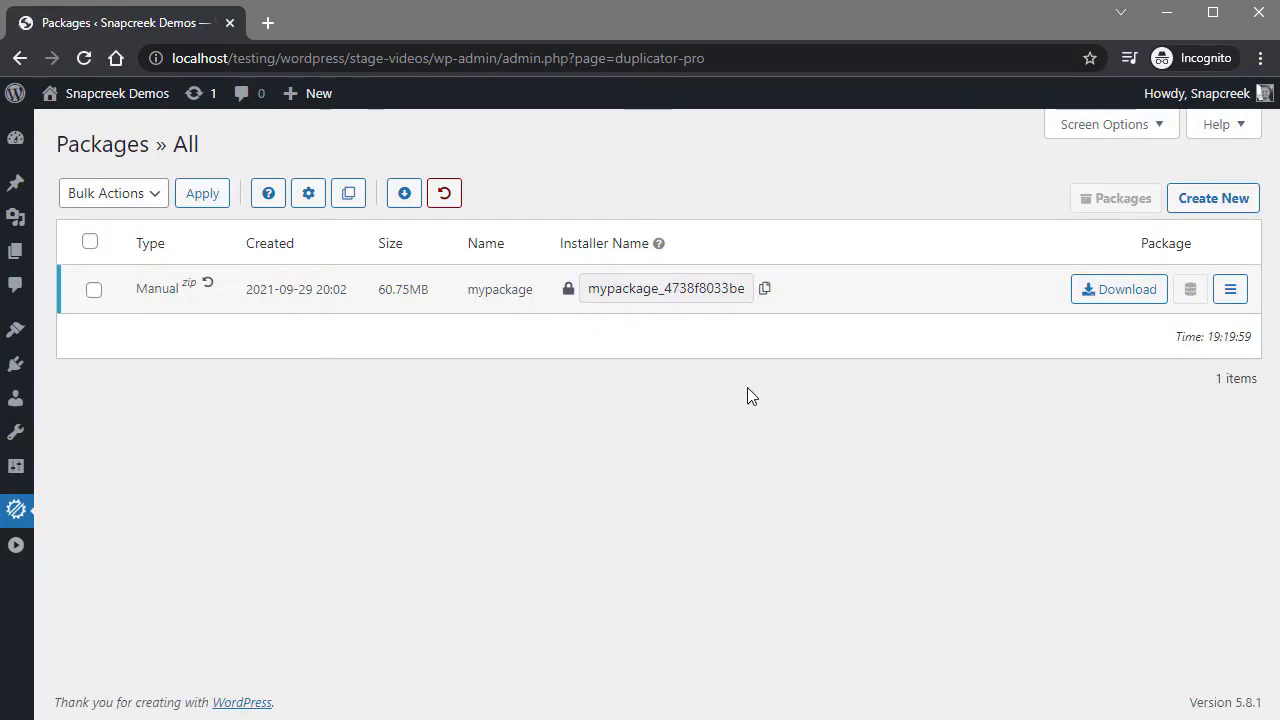
{"action": "left_click", "coordinate": [681, 289]}
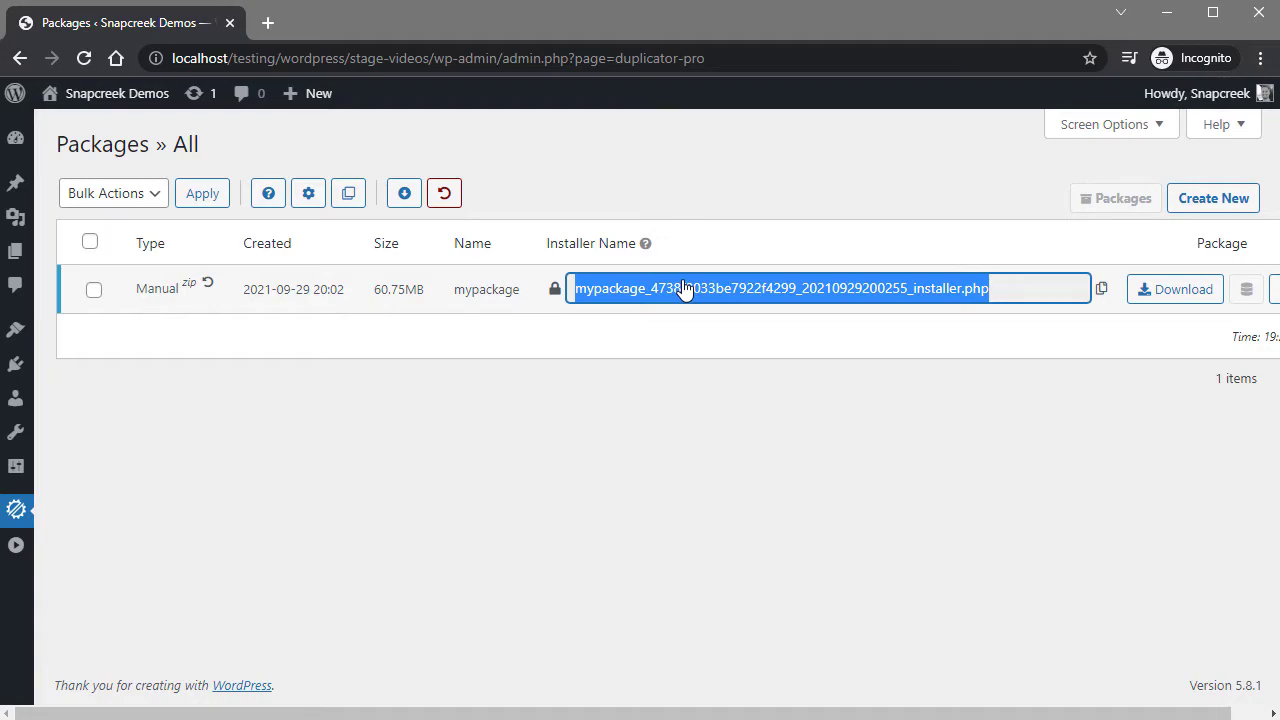
Collapse the full installer file name and copy mypackage's installer name to the clipboard.
{"action": "left_click", "coordinate": [759, 387]}
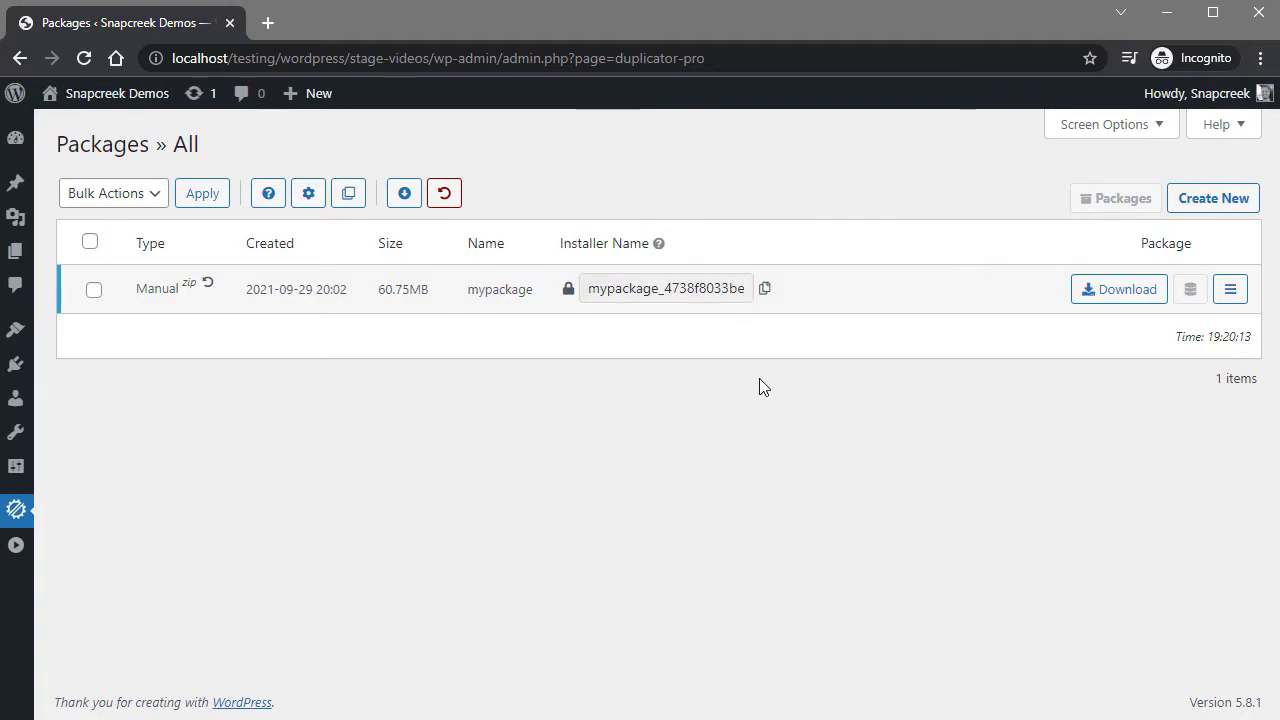
{"action": "left_click", "coordinate": [765, 289]}
Examine the download choices for mypackage: Both Files, Installer and Archive (zip), without downloading anything.
{"action": "left_click", "coordinate": [1115, 293]}
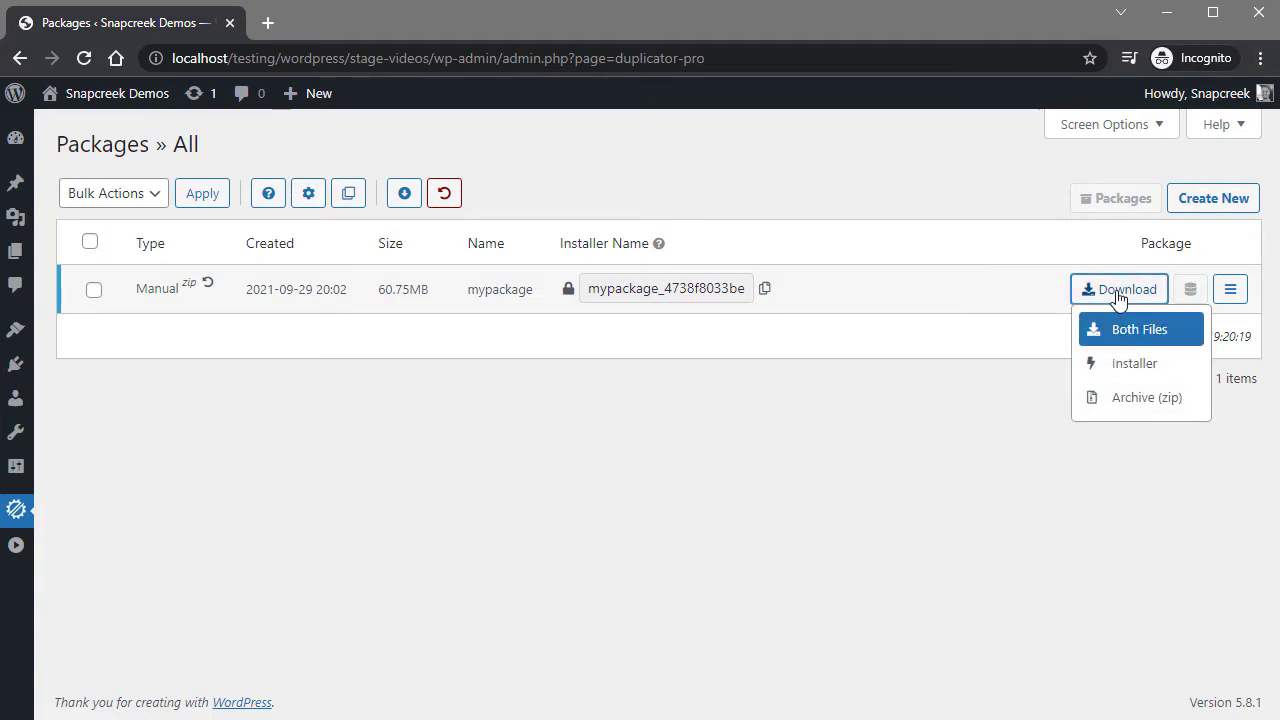
{"action": "key", "text": "Down"}
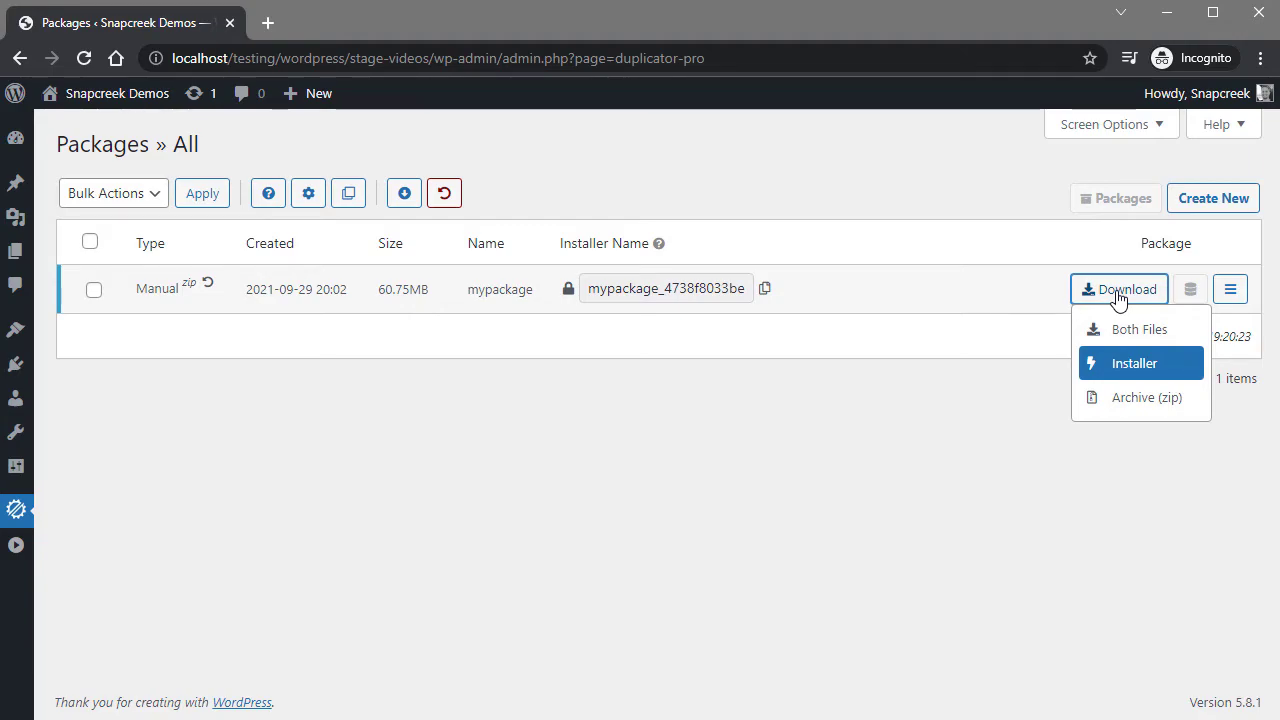
{"action": "left_click", "coordinate": [965, 408]}
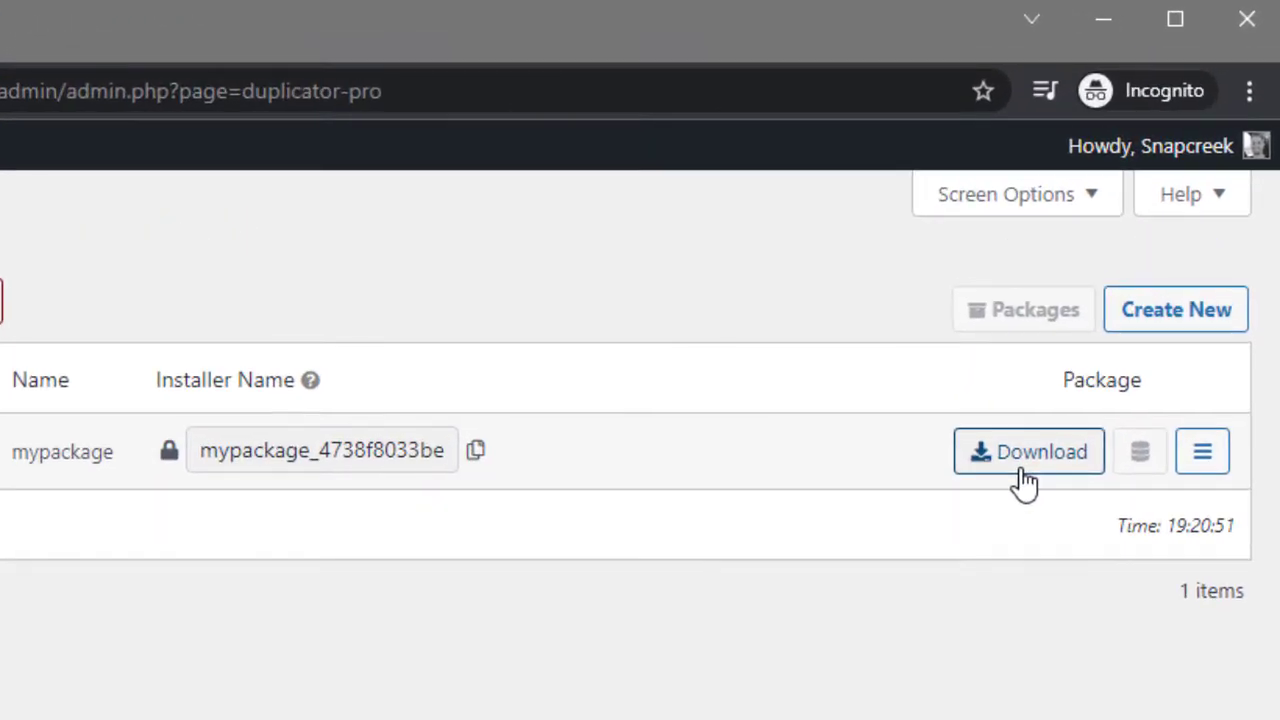
{"action": "left_click", "coordinate": [1023, 470]}
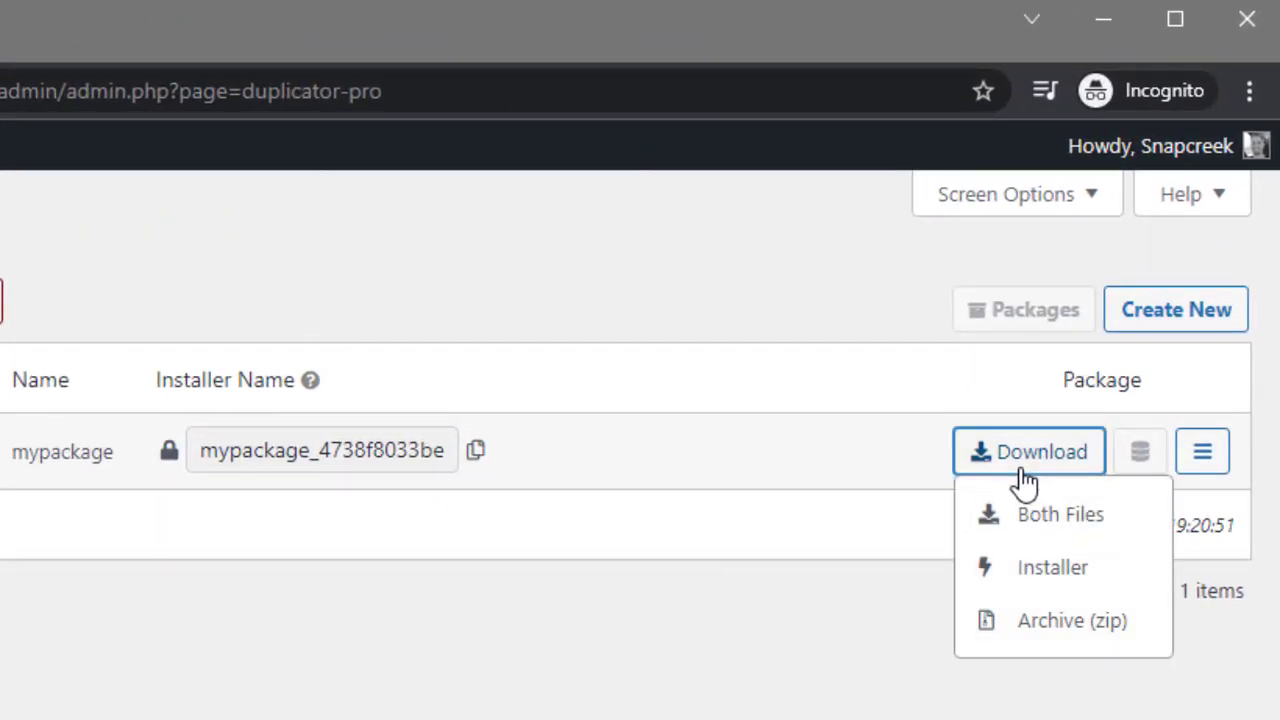
{"action": "key", "text": "Down"}
{"action": "key", "text": "Down"}
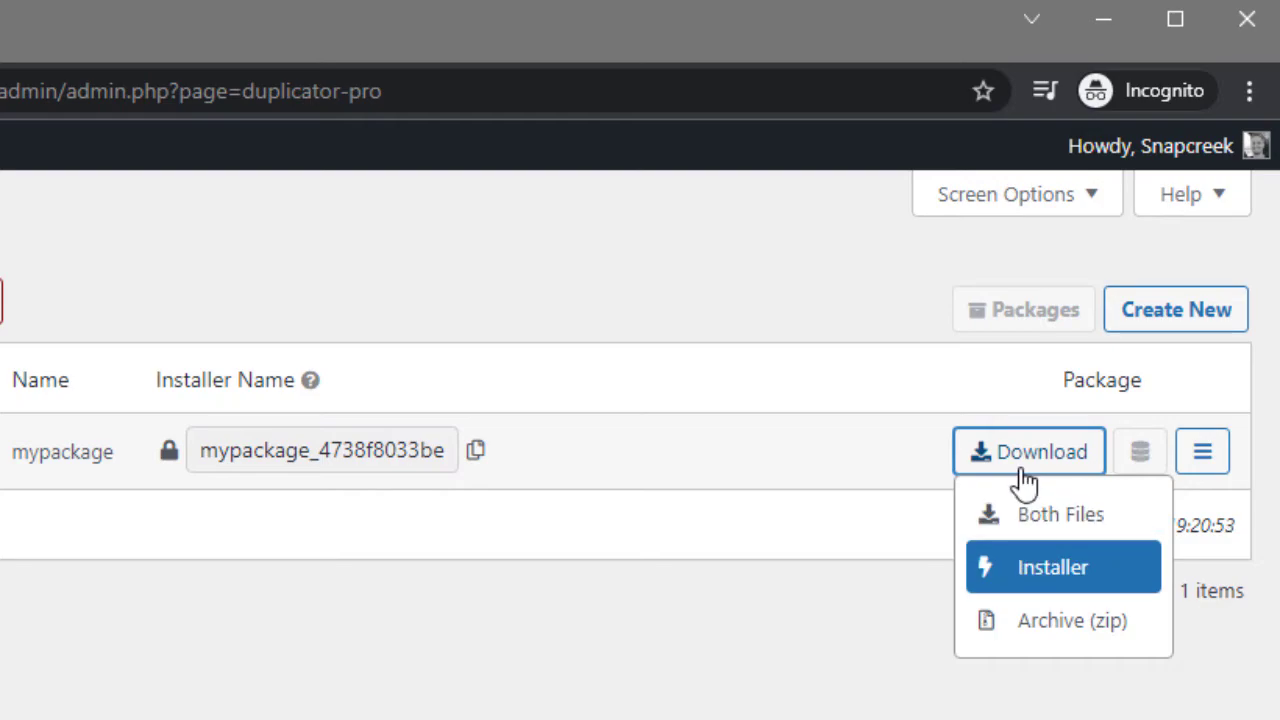
{"action": "key", "text": "Down"}
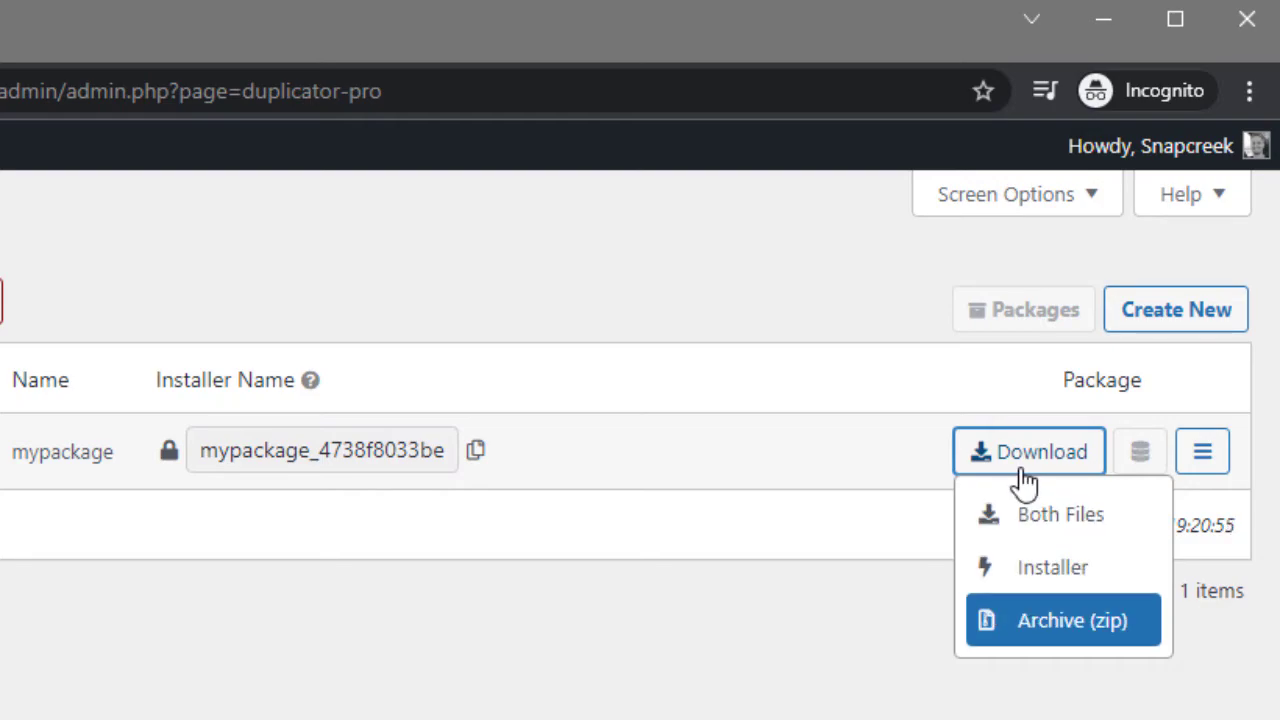
{"action": "key", "text": "Up"}
{"action": "key", "text": "Up"}
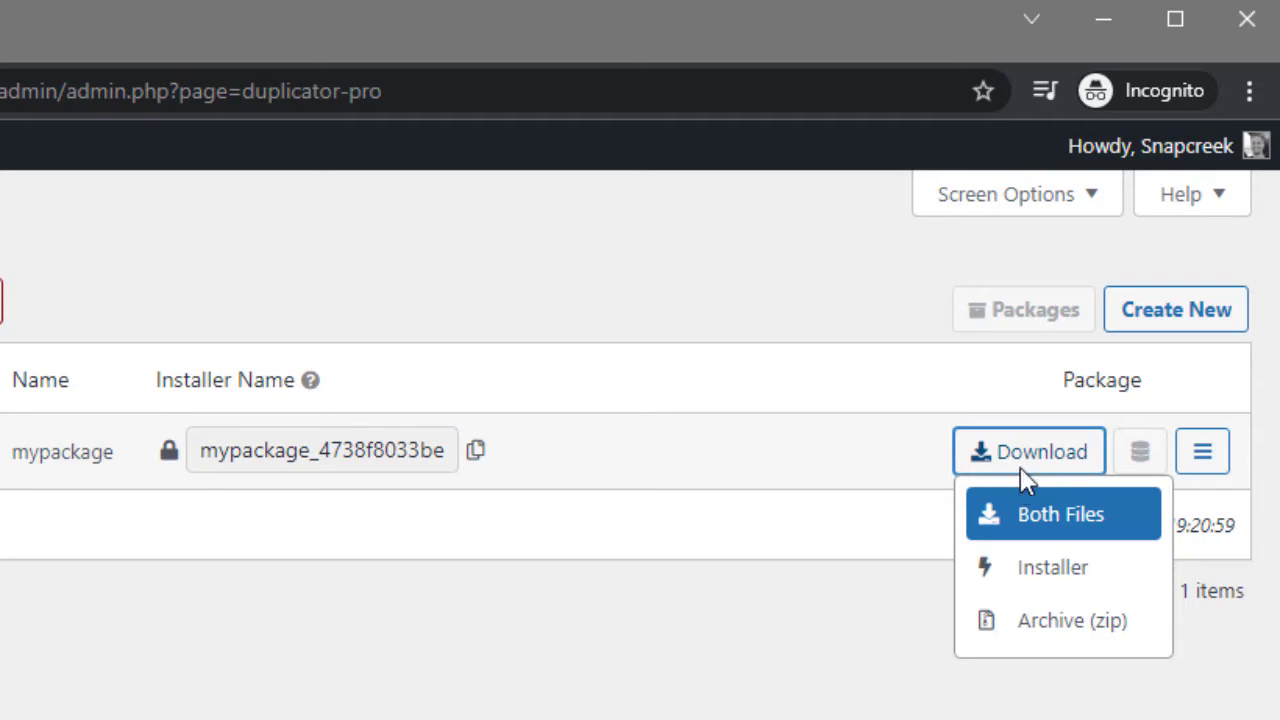
{"action": "left_click", "coordinate": [822, 610]}
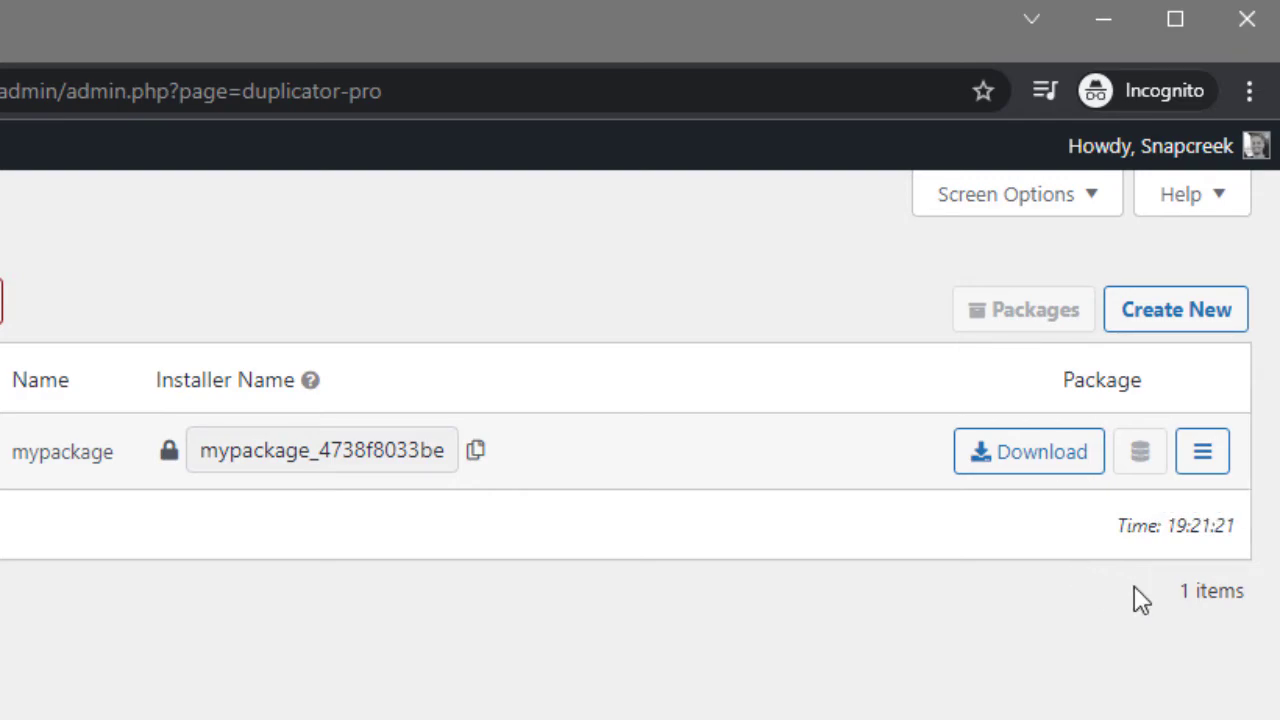
Open the details of mypackage and review its General, Storage, Archive and Installer sections.
{"action": "left_click", "coordinate": [1204, 455]}
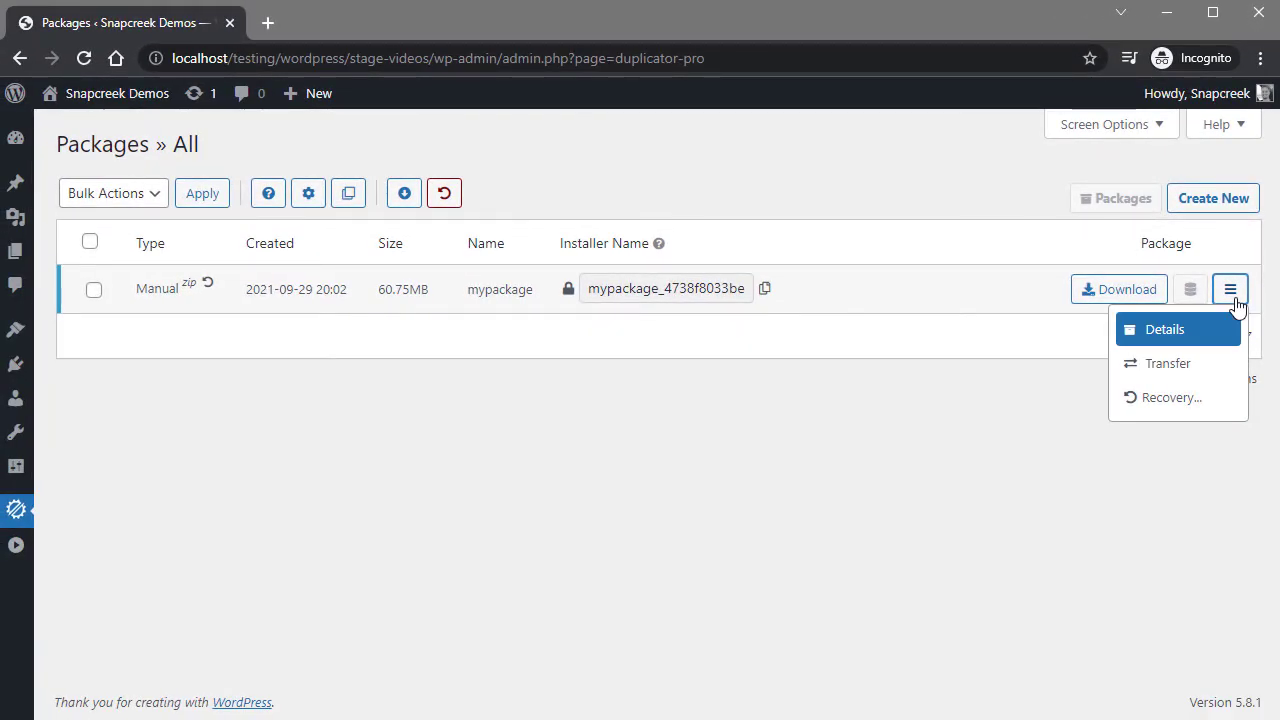
{"action": "left_click", "coordinate": [1207, 334]}
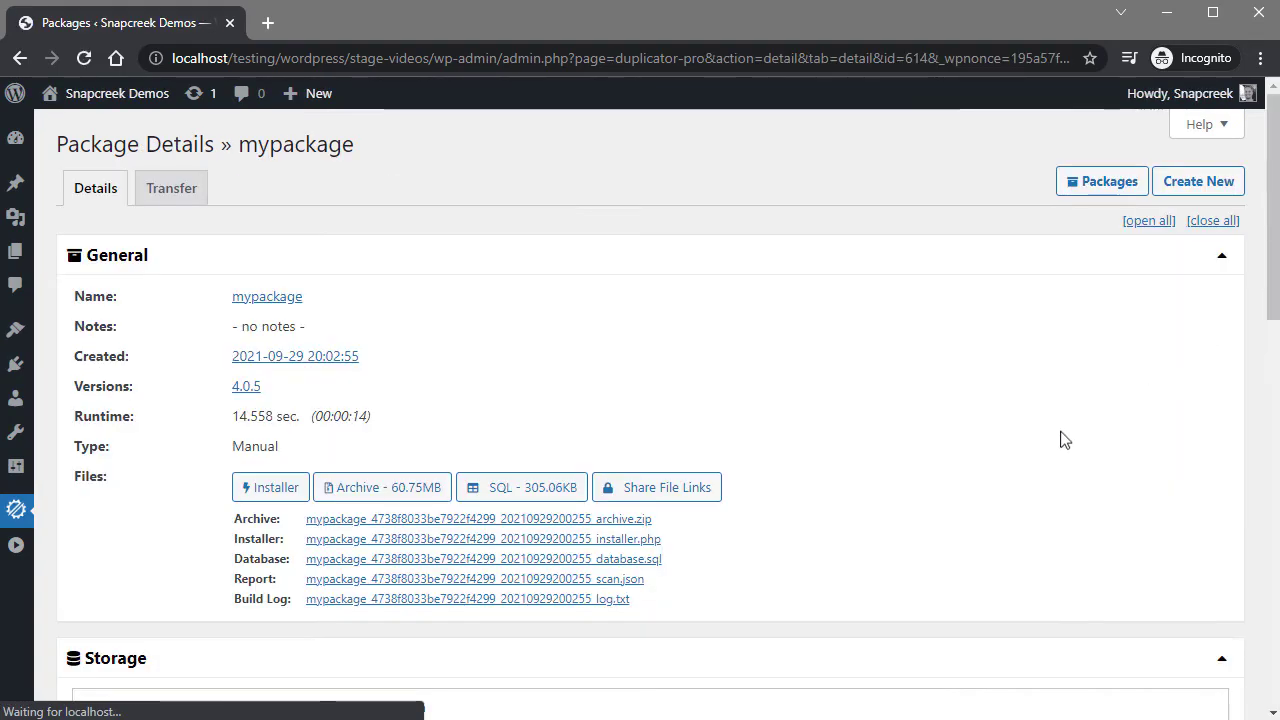
{"action": "scroll", "coordinate": [1058, 443], "scroll_direction": "down", "scroll_amount": 5}
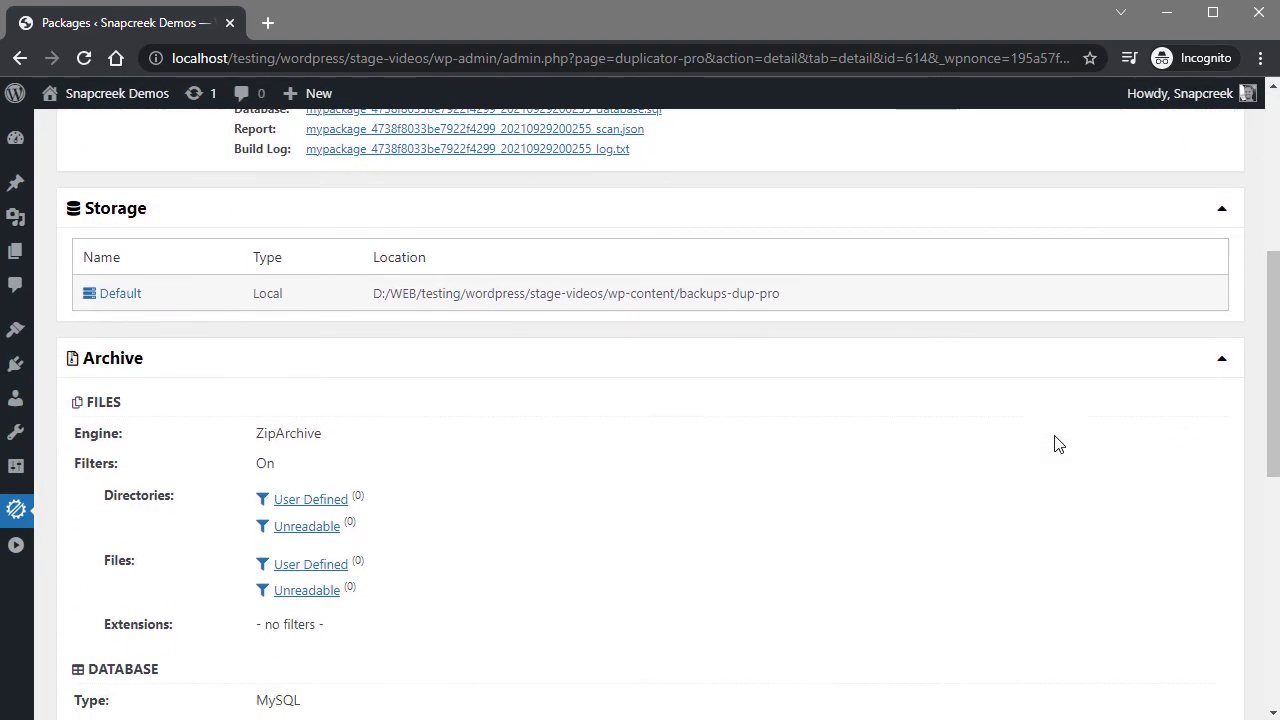
{"action": "scroll", "coordinate": [1058, 443], "scroll_direction": "down", "scroll_amount": 5}
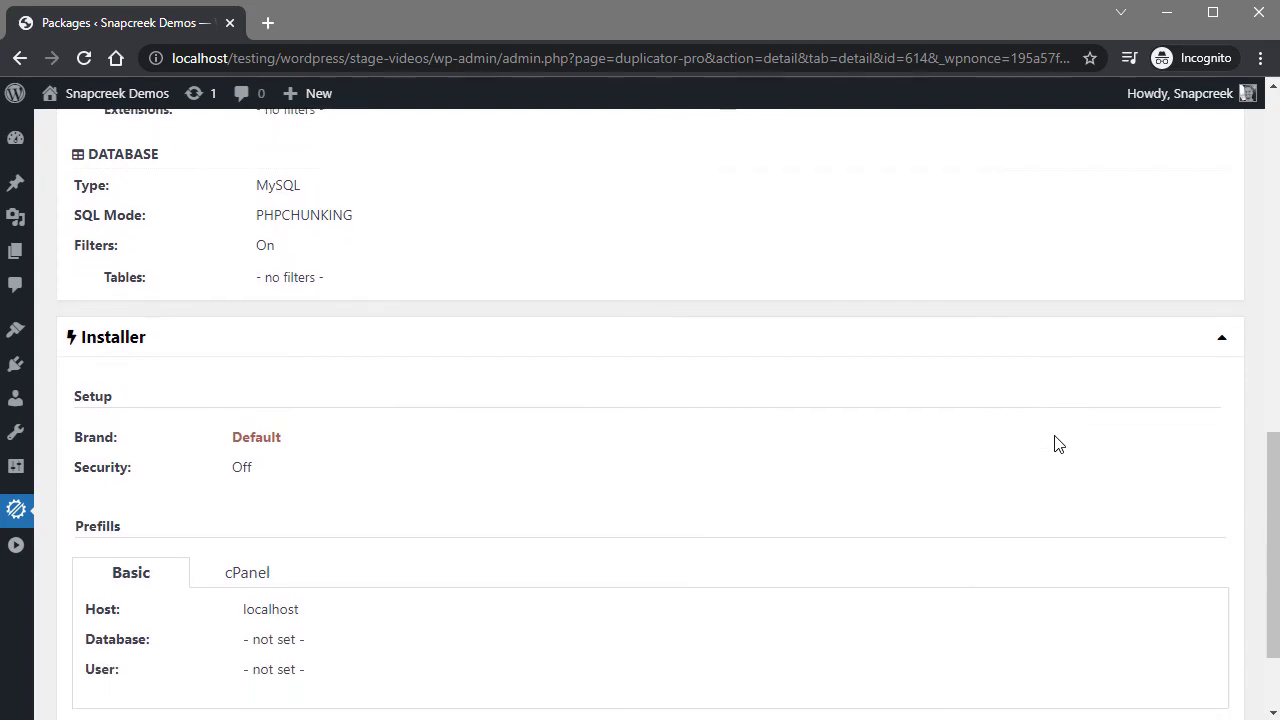
{"action": "scroll", "coordinate": [1058, 443], "scroll_direction": "up", "scroll_amount": 6}
{"action": "scroll", "coordinate": [1058, 443], "scroll_direction": "up", "scroll_amount": 3}
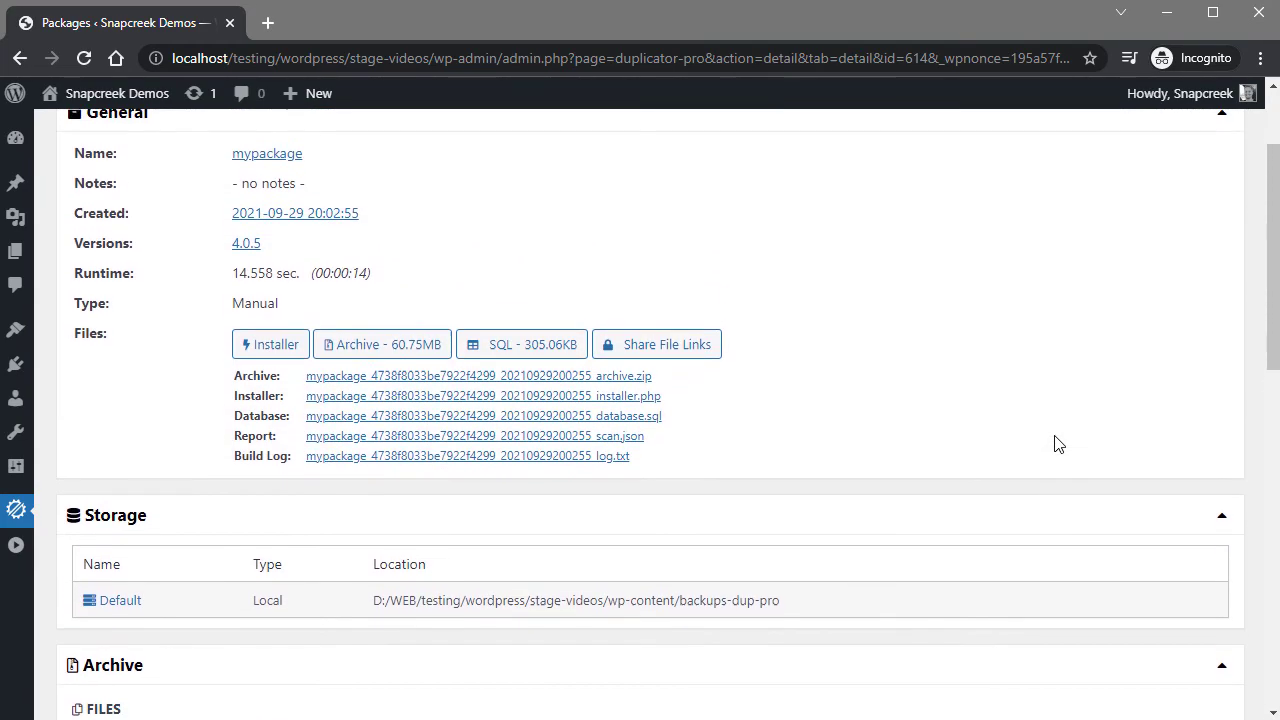
{"action": "scroll", "coordinate": [965, 313], "scroll_direction": "up", "scroll_amount": 1}
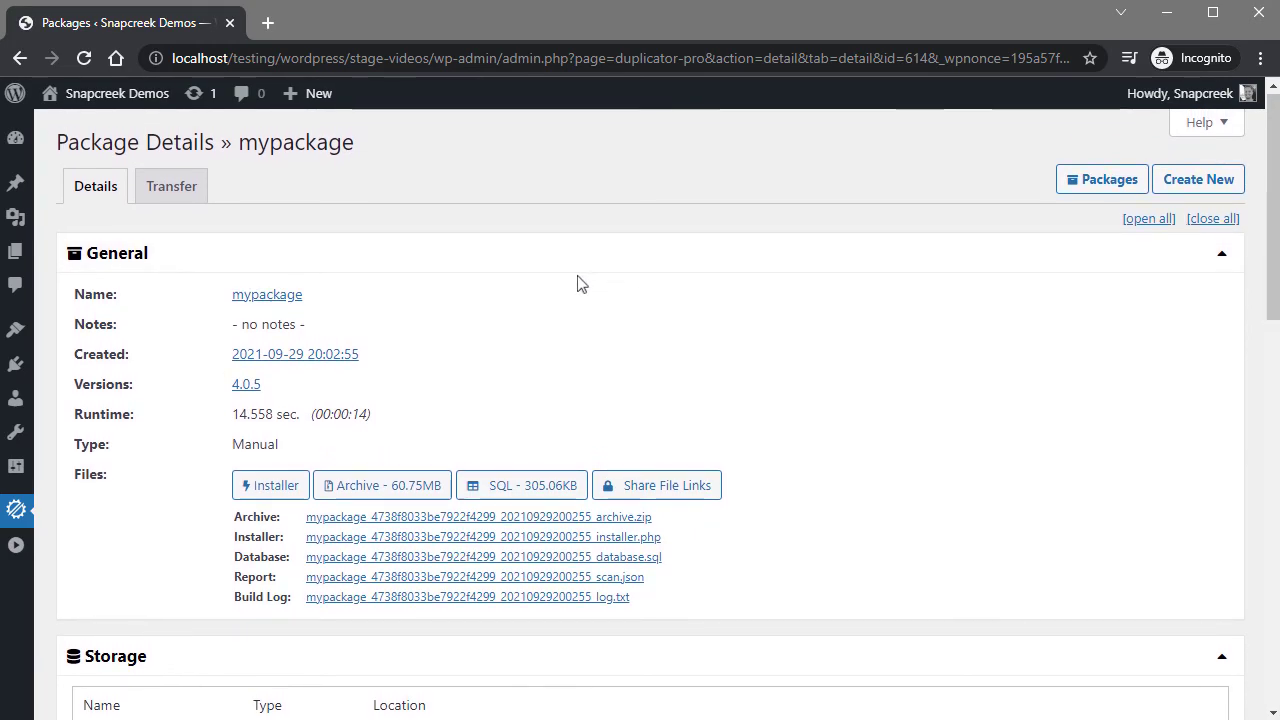
View the storage locations offered for a manual transfer of mypackage, and return to the packages list.
{"action": "left_click", "coordinate": [180, 189]}
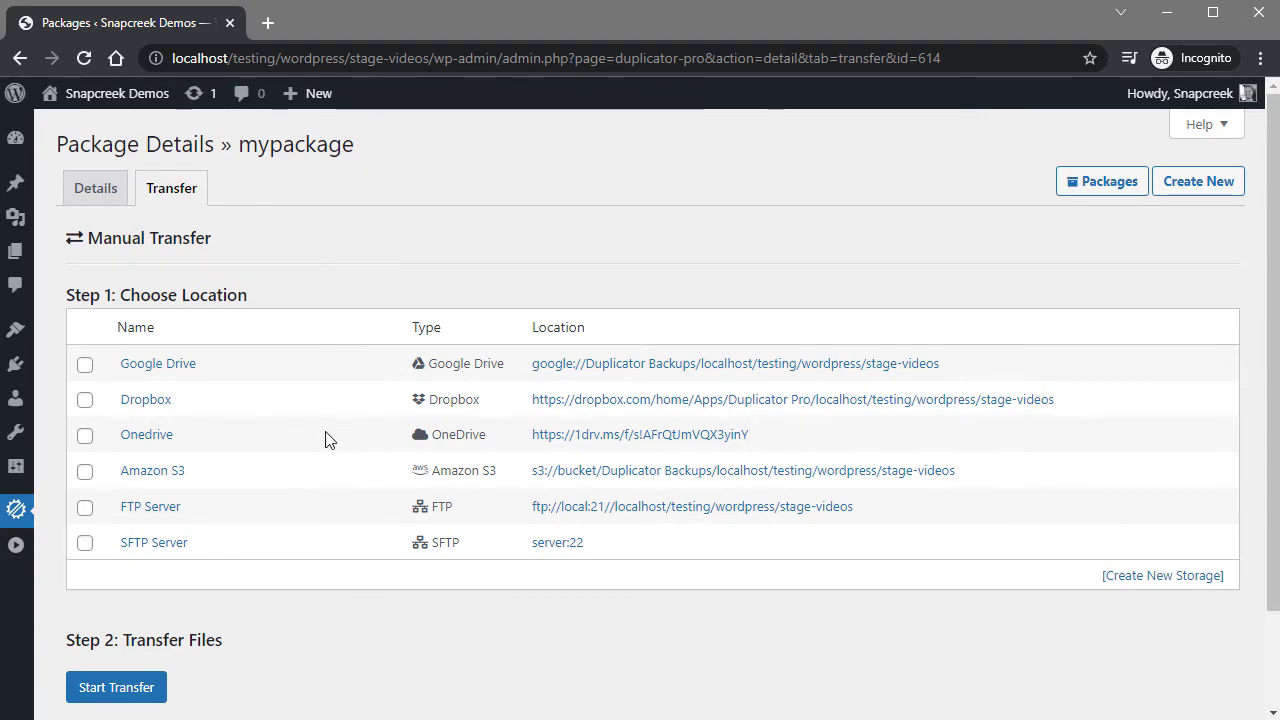
{"action": "mouse_move", "coordinate": [16, 510]}
{"action": "left_click", "coordinate": [60, 523]}
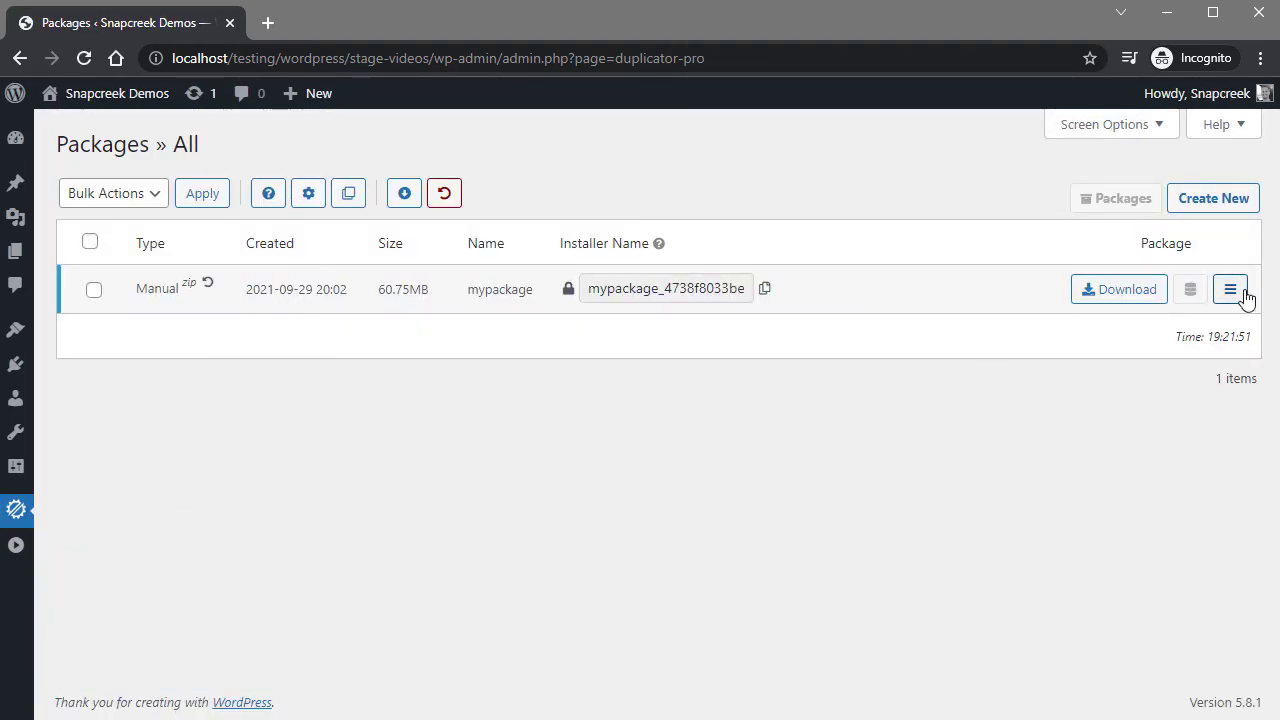
Examine the recovery point options for mypackage and close the dialog without setting a recovery point.
{"action": "left_click", "coordinate": [1240, 292]}
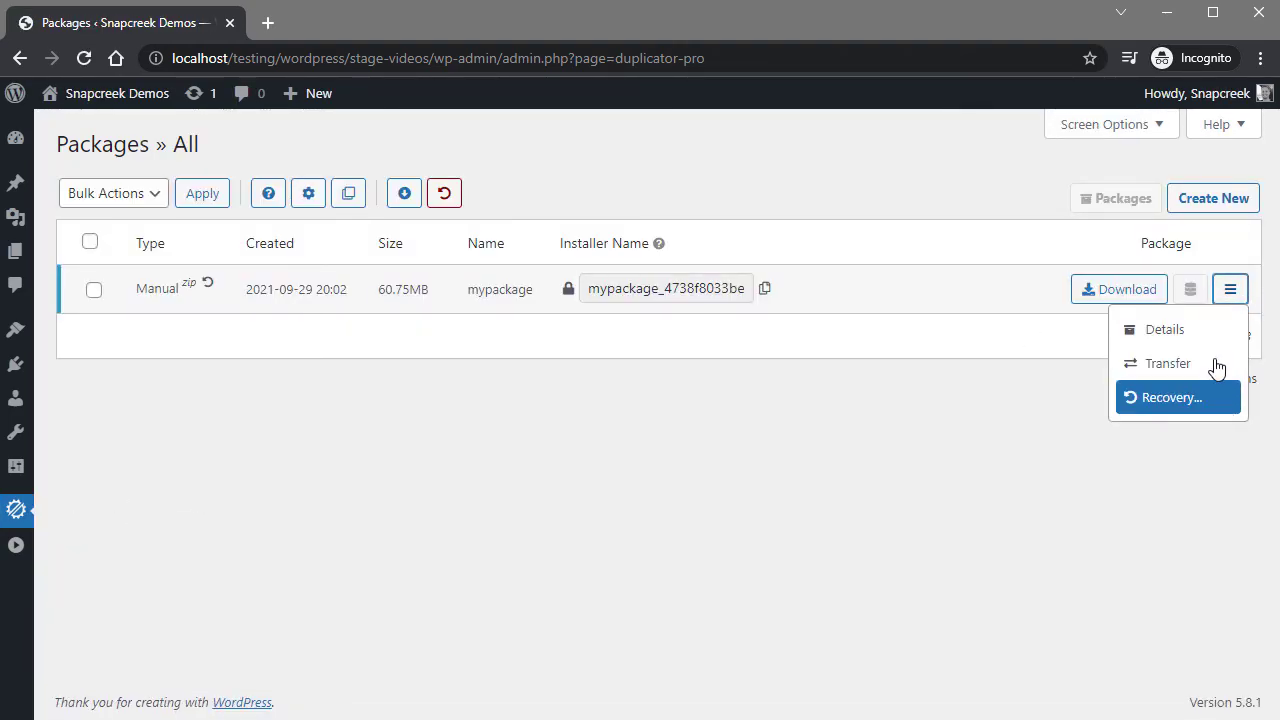
{"action": "left_click", "coordinate": [1193, 398]}
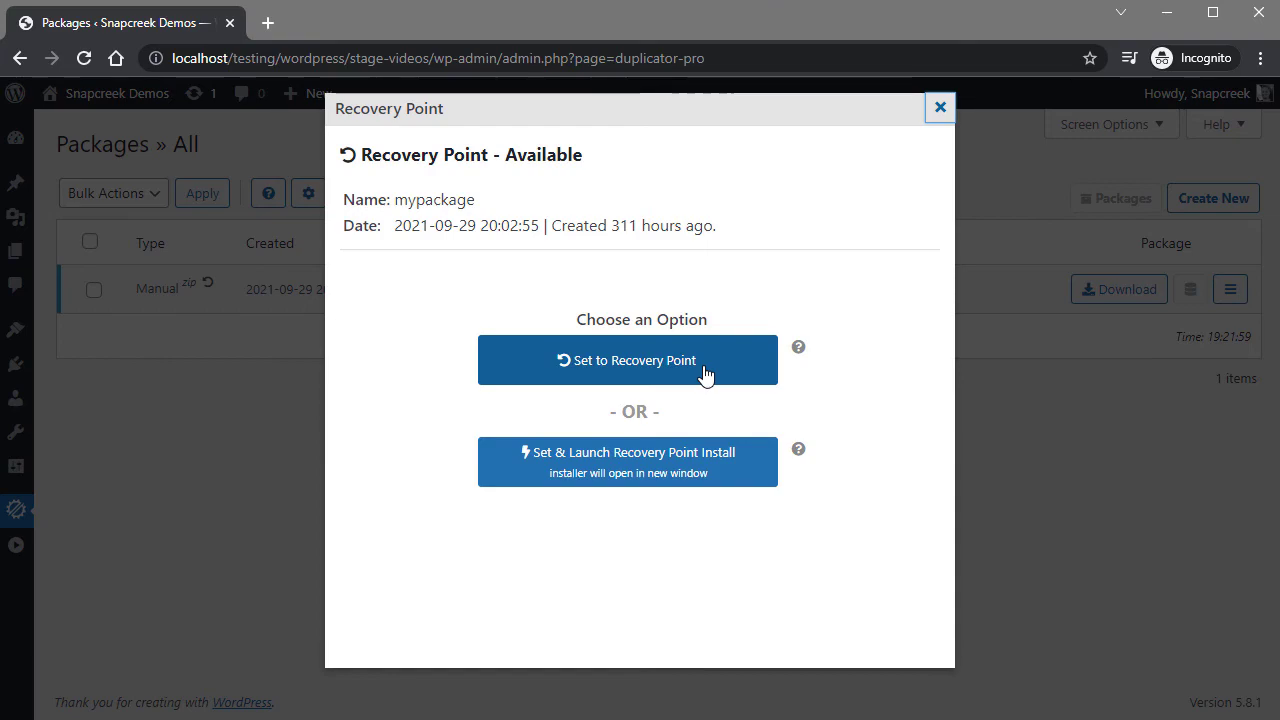
{"action": "left_click", "coordinate": [690, 480]}
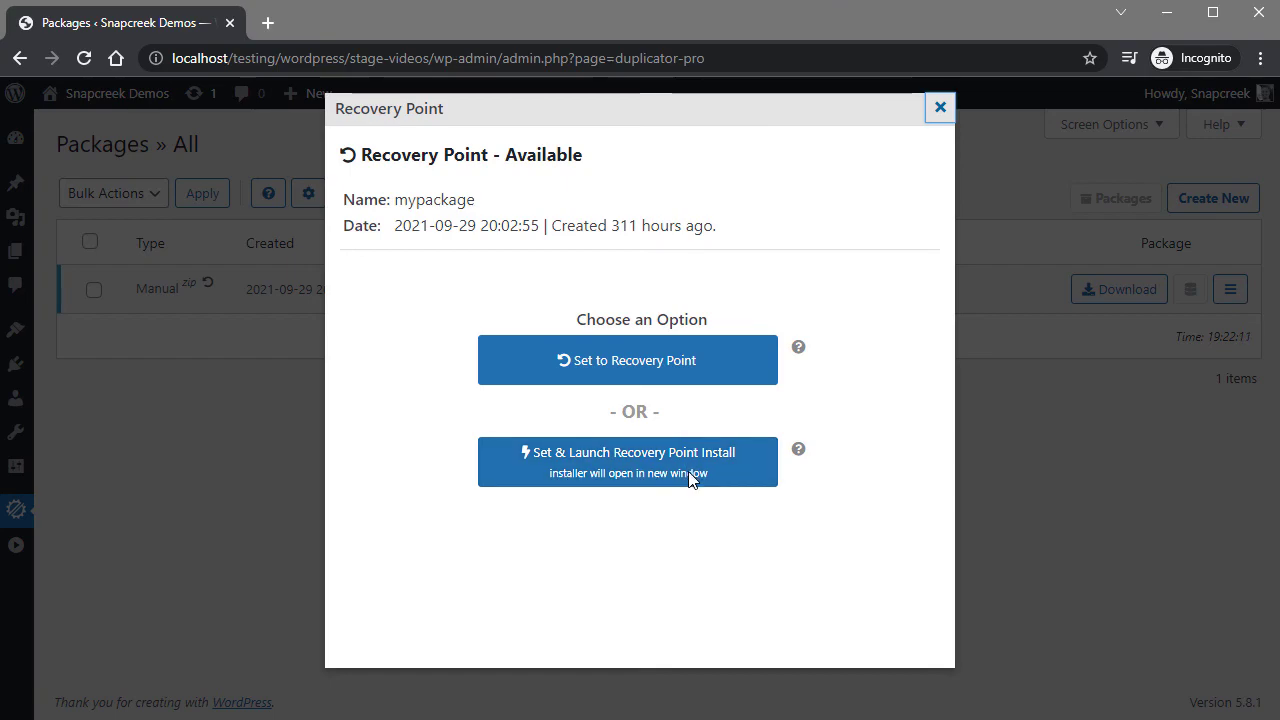
{"action": "left_click", "coordinate": [941, 108]}
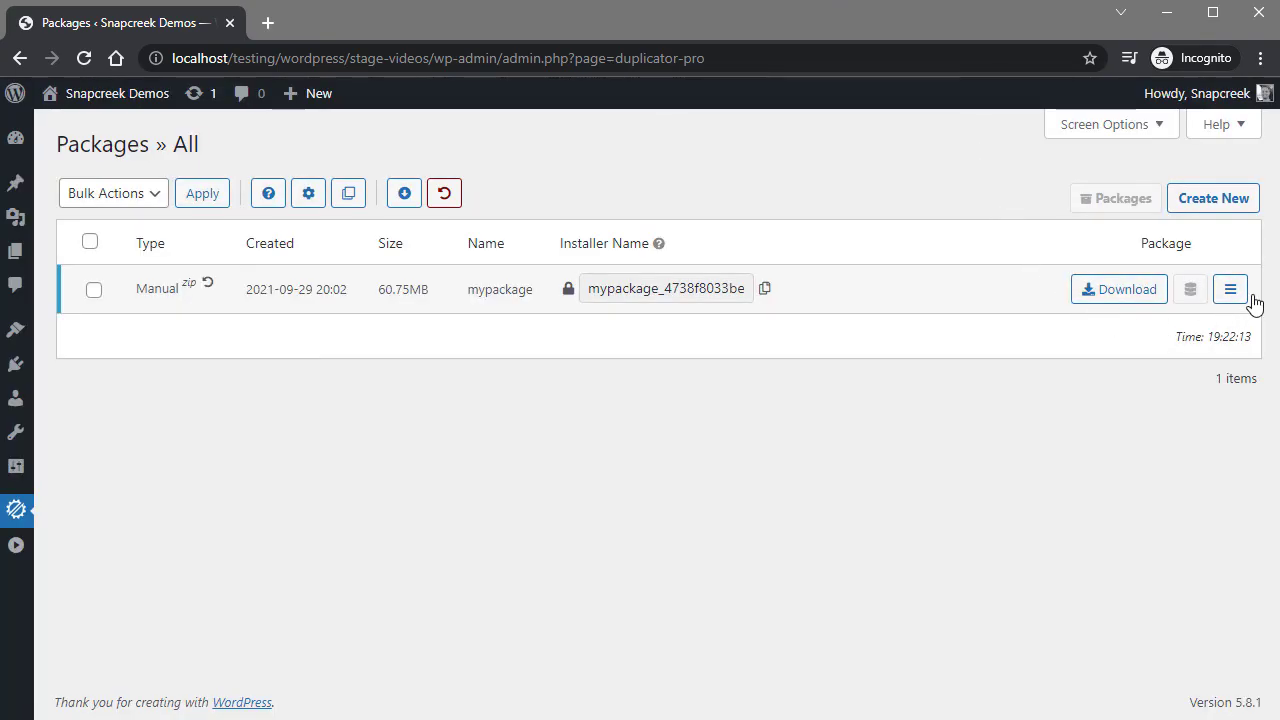